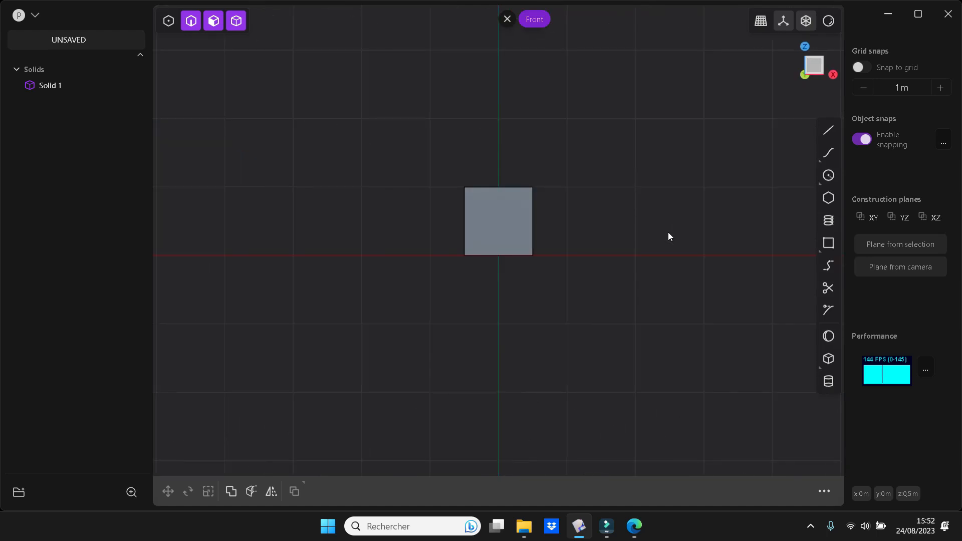
Step: Delete the default cube and draw a box about 1.11 m wide and 3.07 m long, standing on the horizontal red axis
left_click(505, 217)
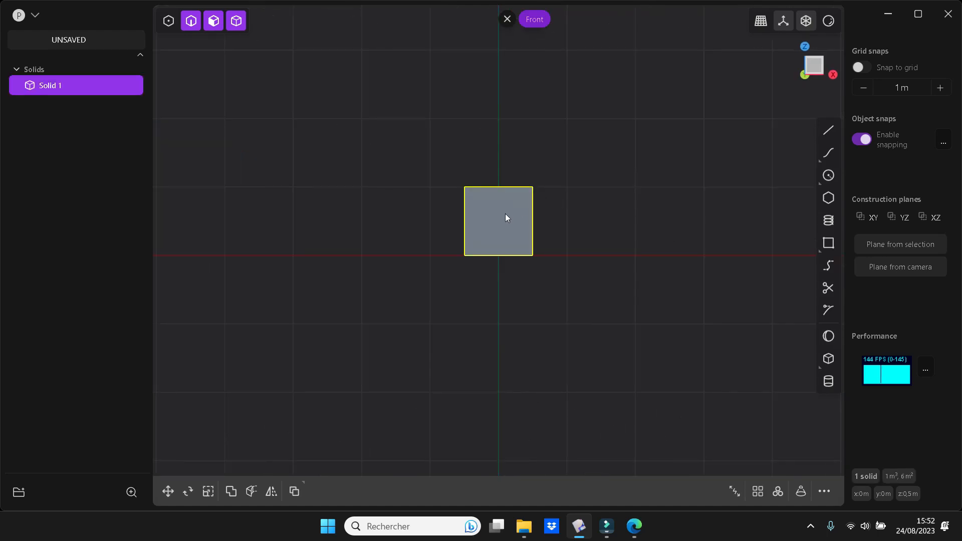
key("x")
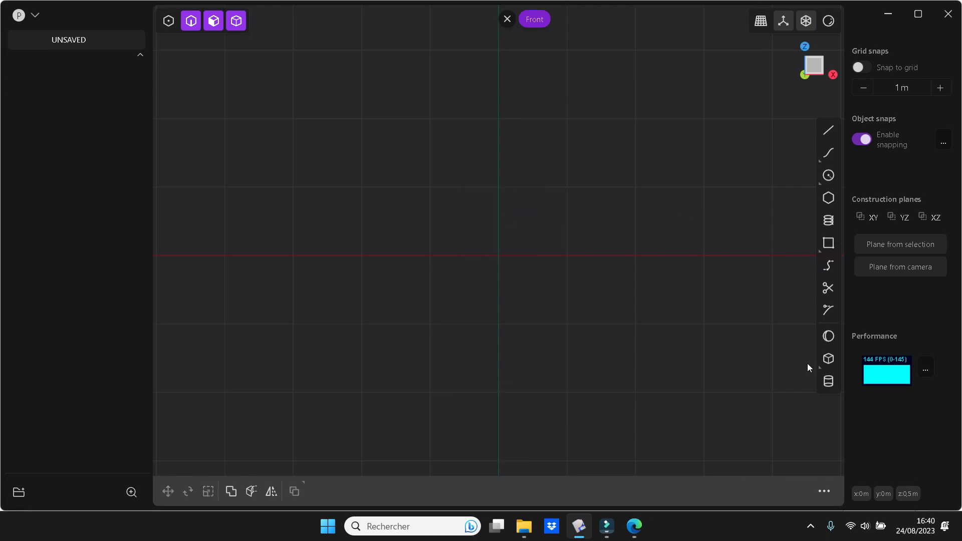
left_click(828, 358)
left_click(564, 258)
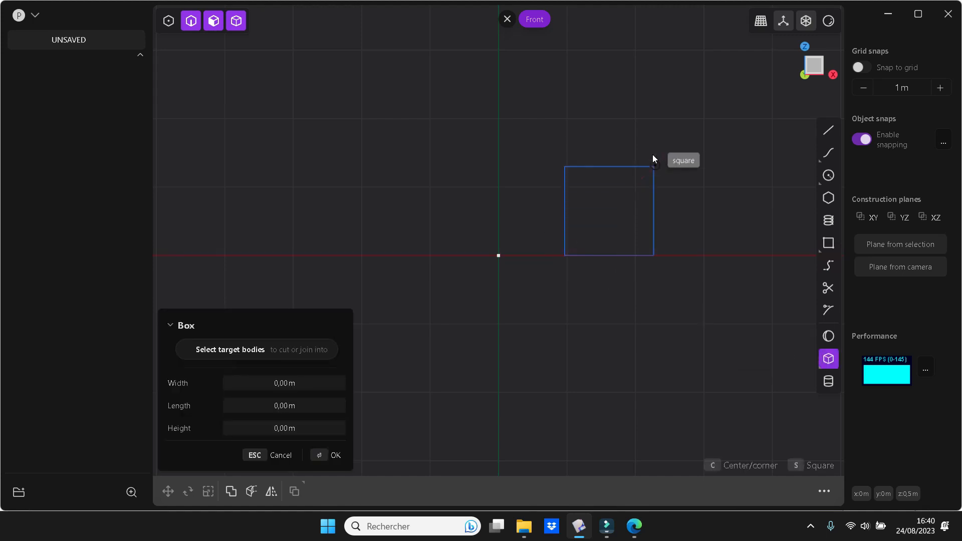
left_click(641, 45)
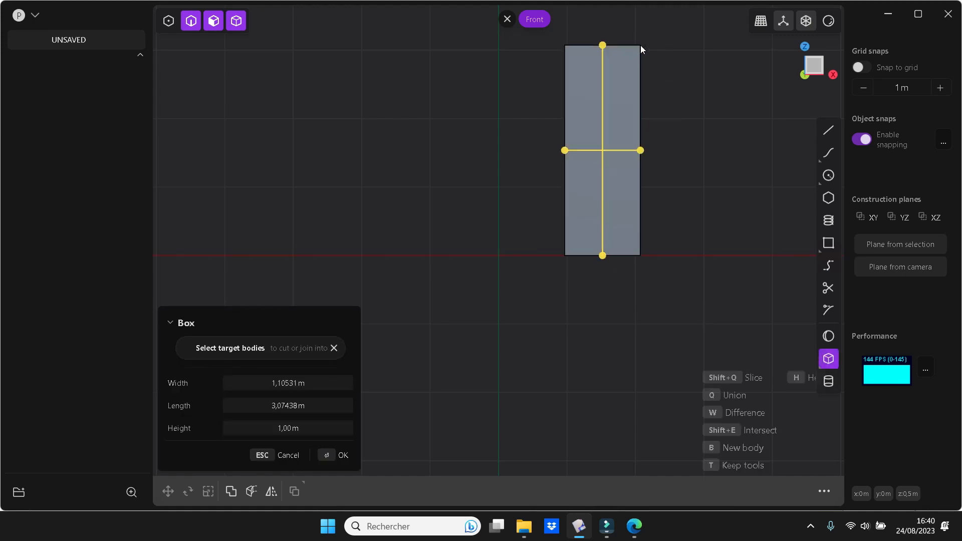
Step: Set the box's width to 1.5 m, length to 16 m and height to 8 m, and create it
left_click(304, 384)
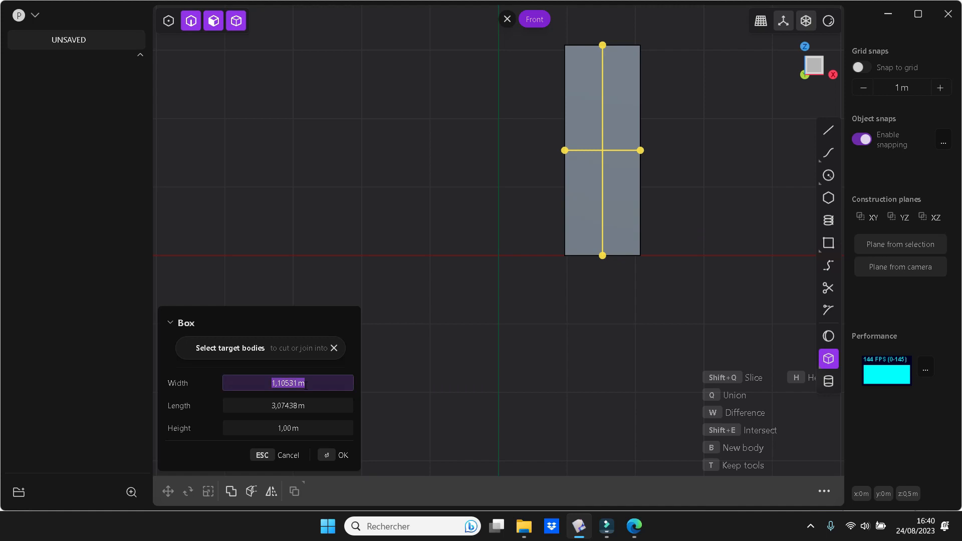
type("1.5")
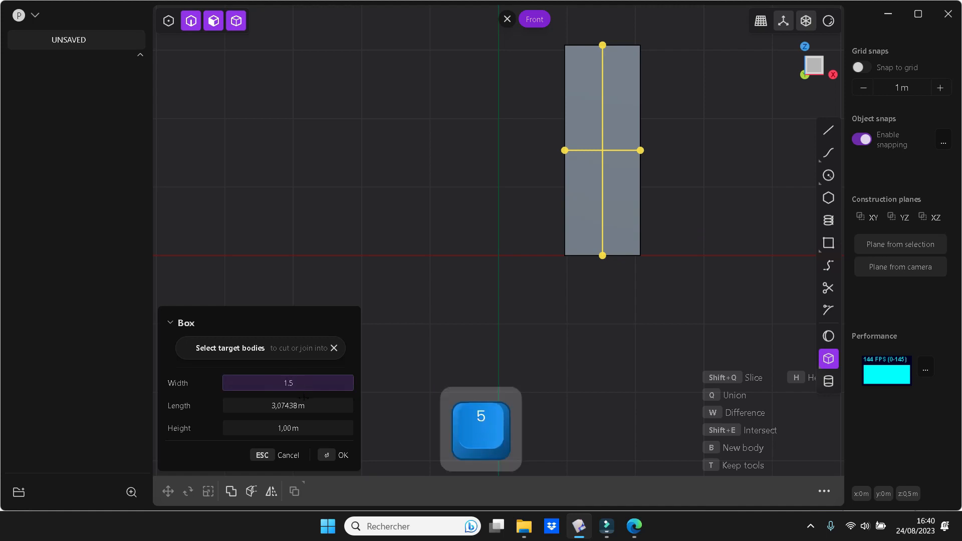
left_click(300, 406)
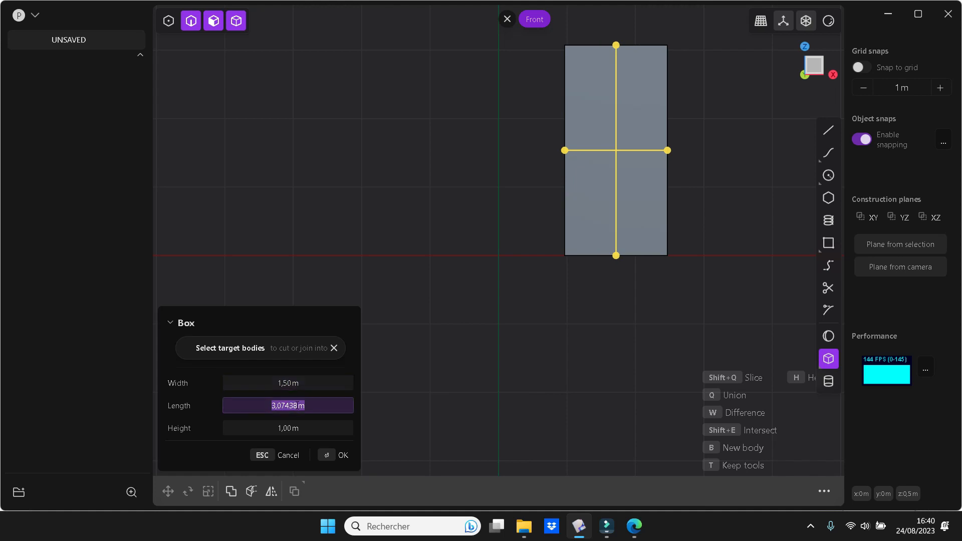
type("16")
left_click(318, 429)
type("8")
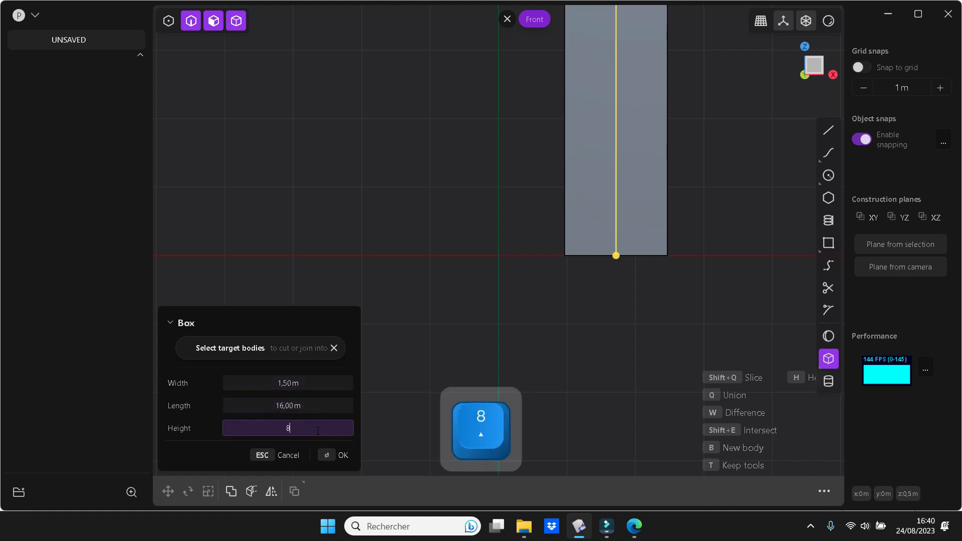
left_click(335, 455)
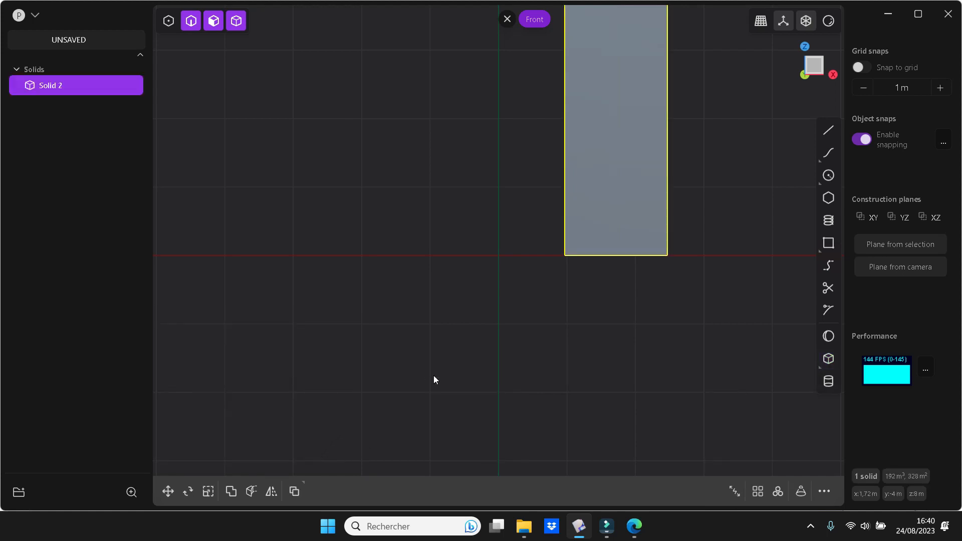
Step: Examine the unit options in the Grid & Units preferences without changing them
left_click(37, 15)
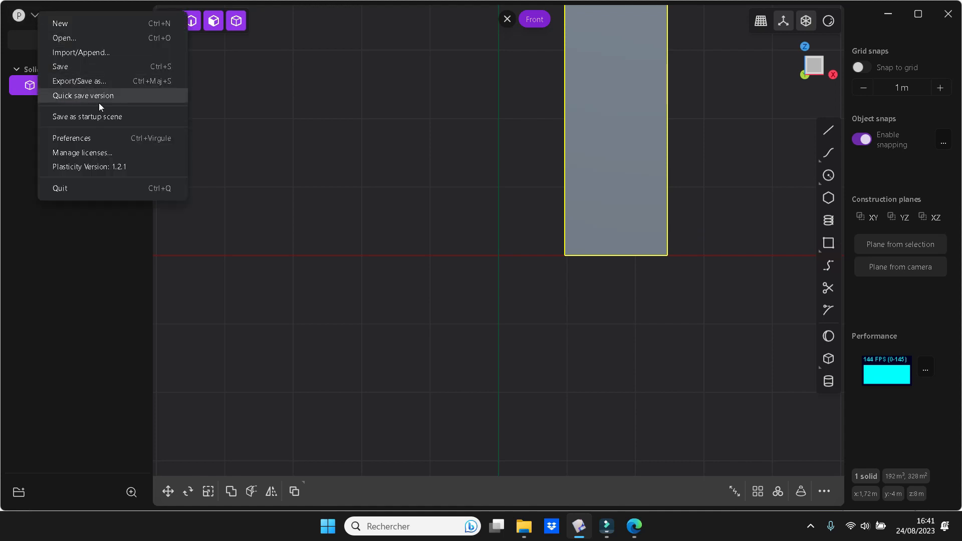
left_click(109, 138)
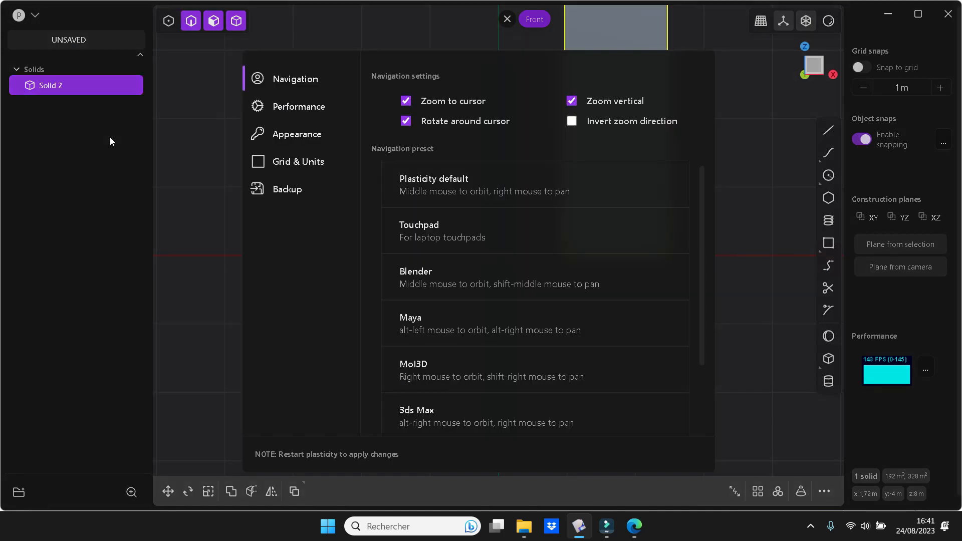
left_click(261, 169)
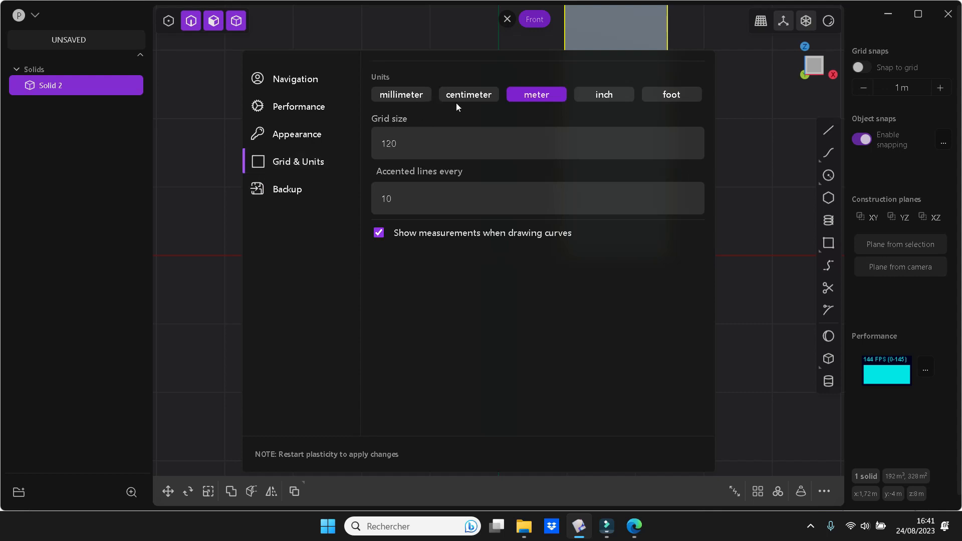
left_click(182, 123)
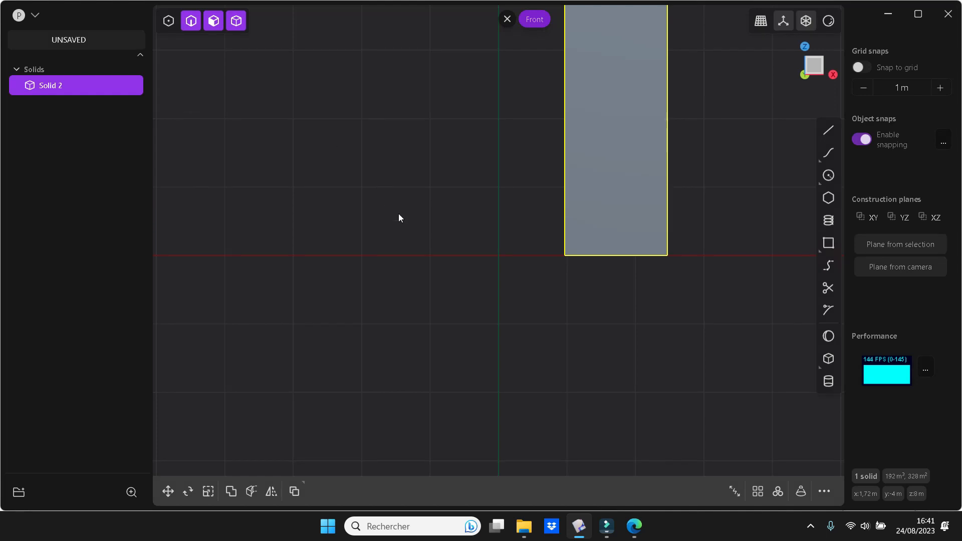
Step: Rotate the tall box by about 22° in the front view so that its upper end leans over the vertical axis
scroll(406, 209, "up", 2)
scroll(423, 219, "down", 6)
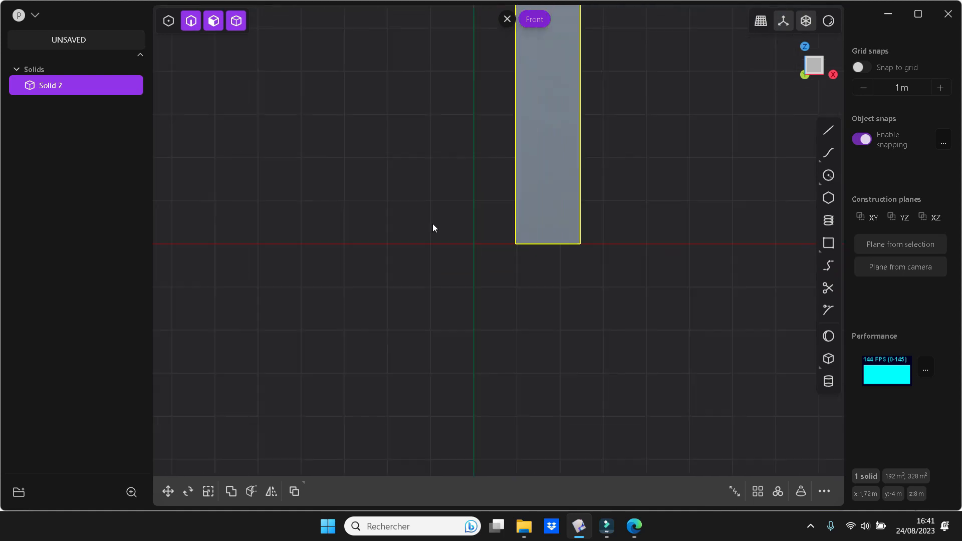
middle_click_drag(578, 204, 586, 328)
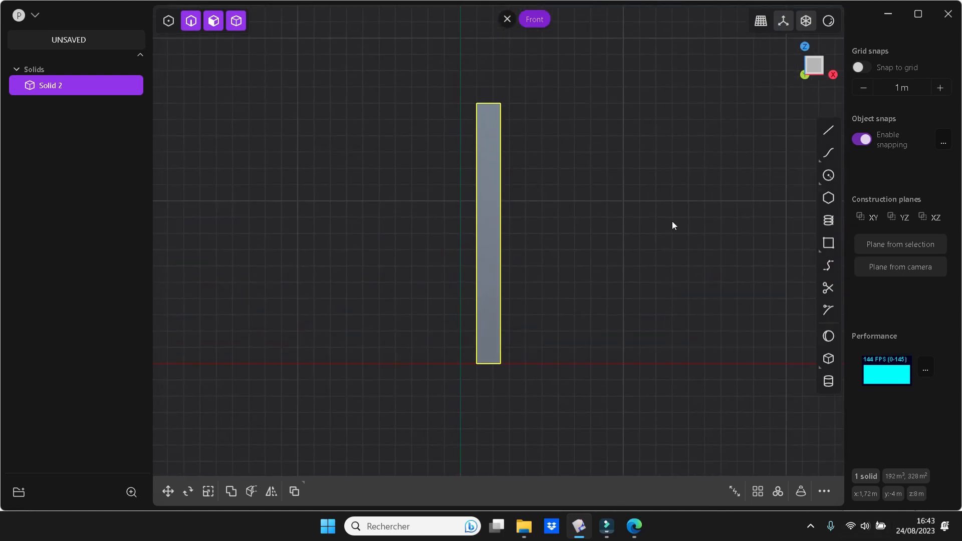
key("r")
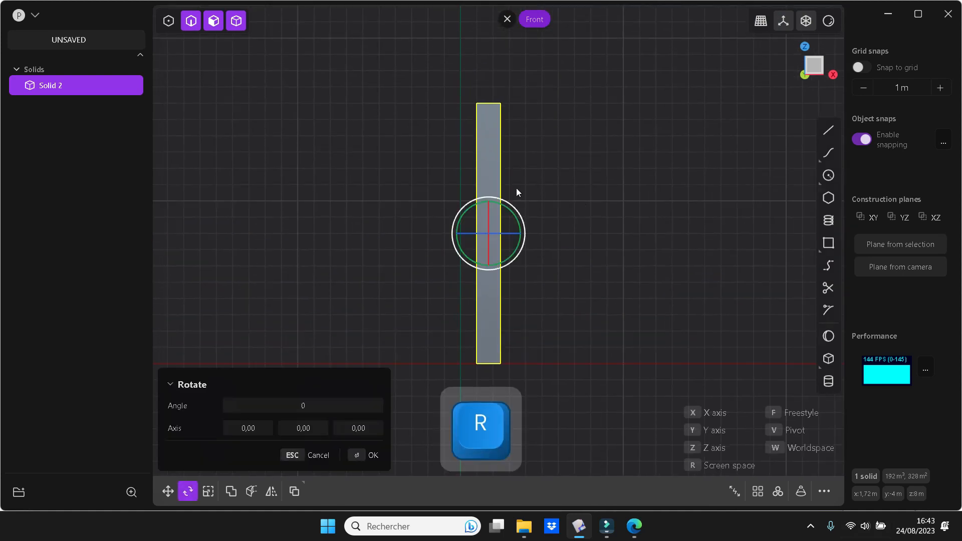
left_click_drag(505, 207, 487, 200)
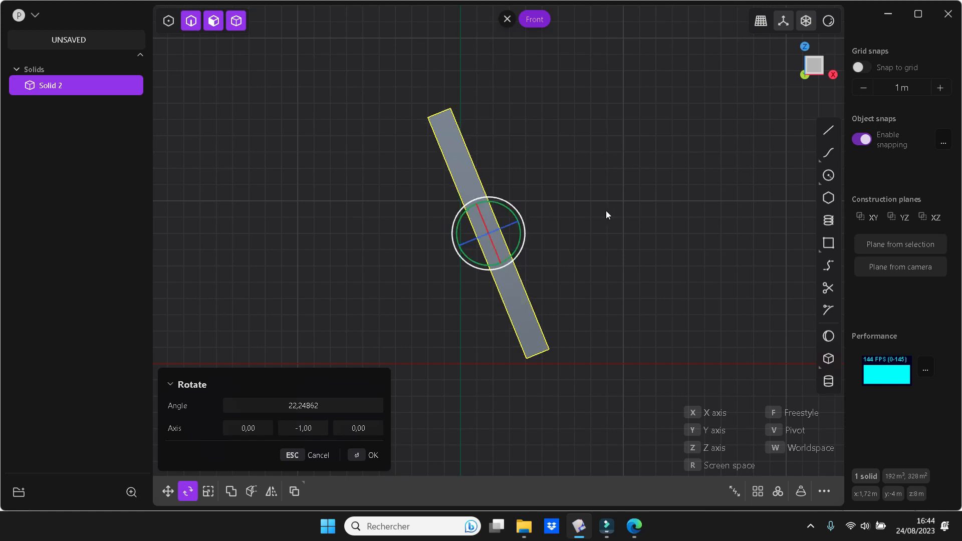
key("Return")
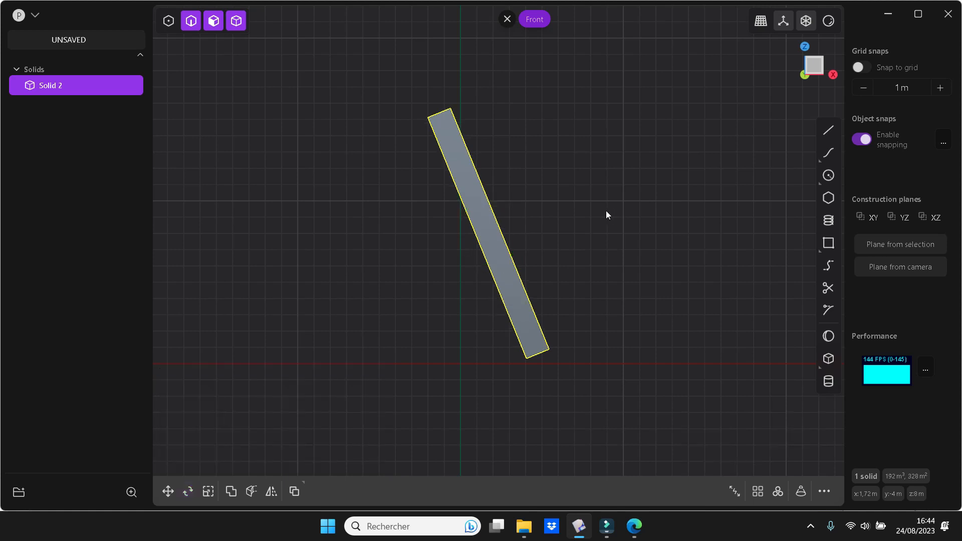
Step: Draw a circle of about 1.46 m radius beside the leaning box as the figure's head
left_click(824, 178)
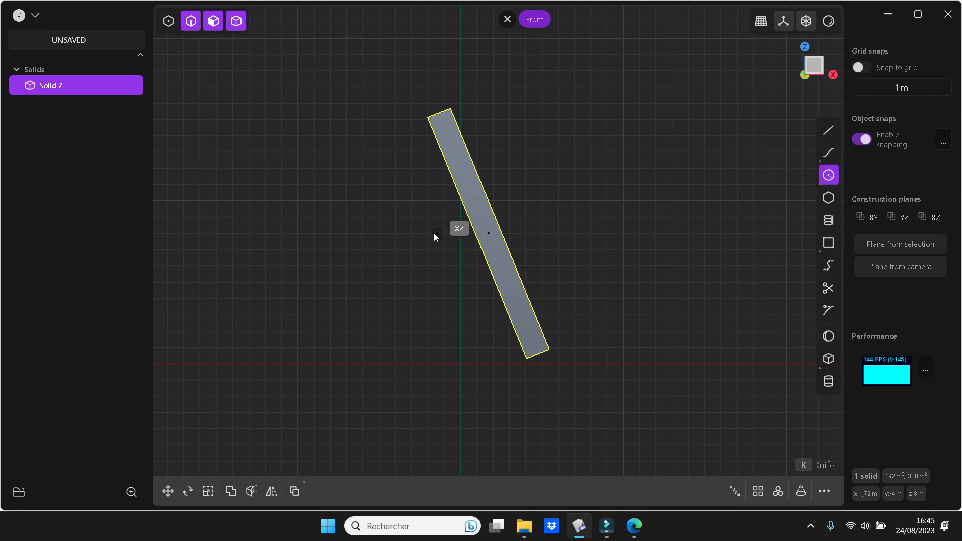
left_click(374, 223)
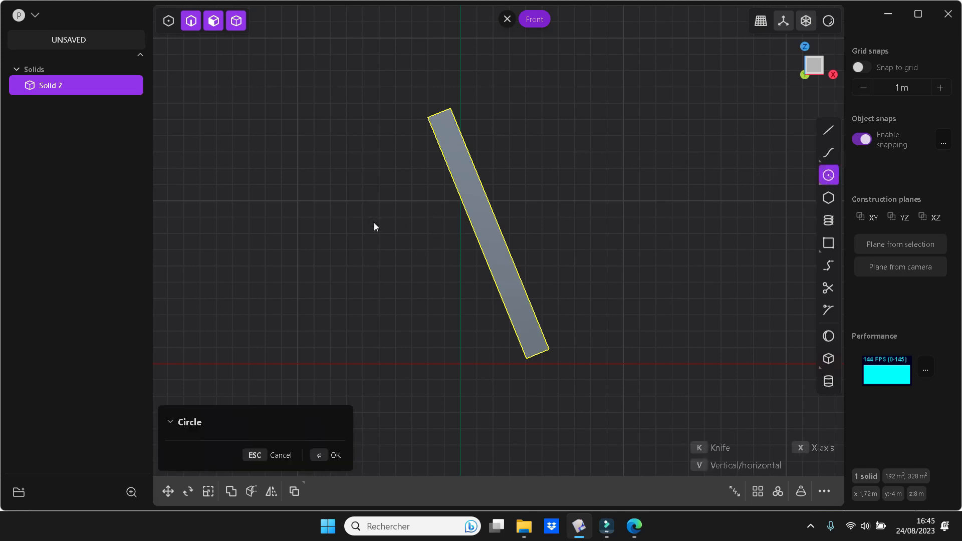
left_click(398, 236)
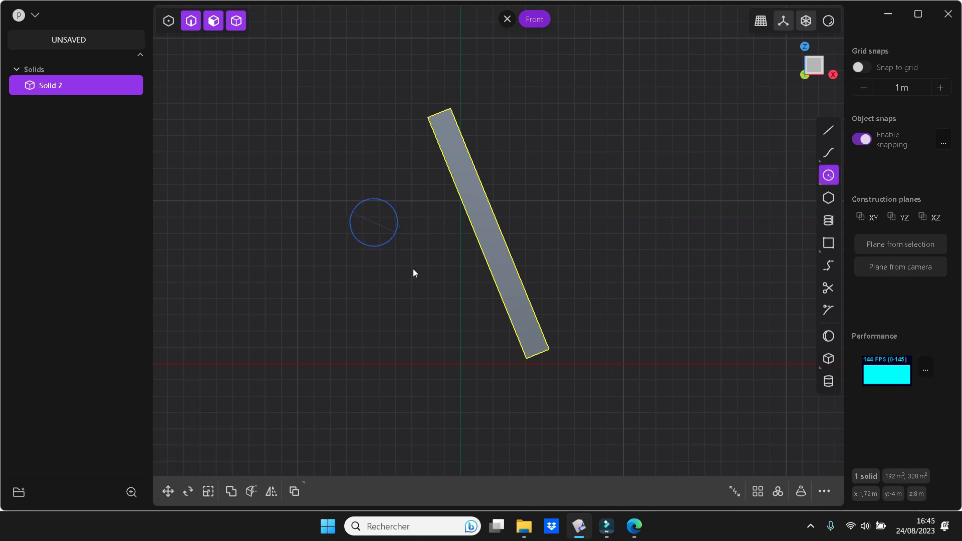
Step: Draw connected lines from the underside of the head circle for the figure's neck, slanted back, two legs and feet
left_click(828, 131)
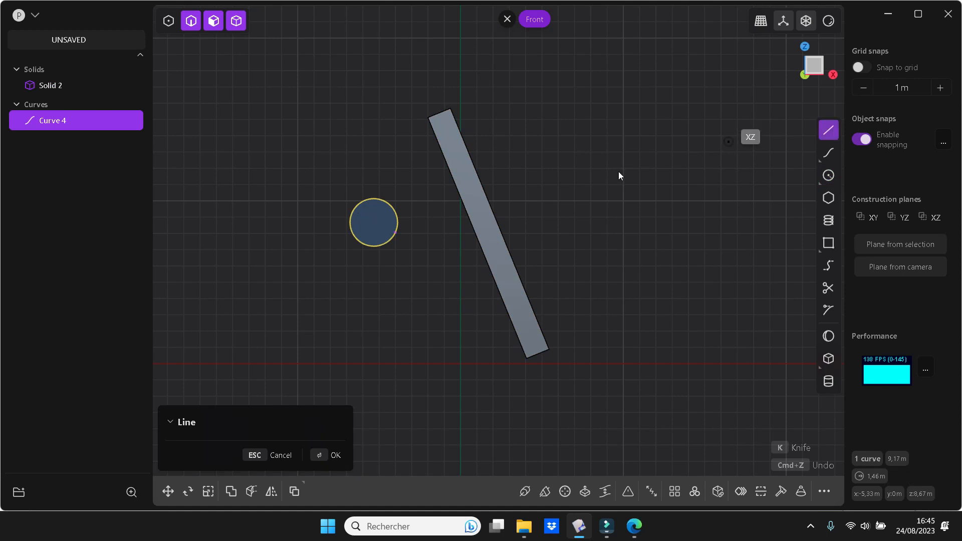
left_click(372, 244)
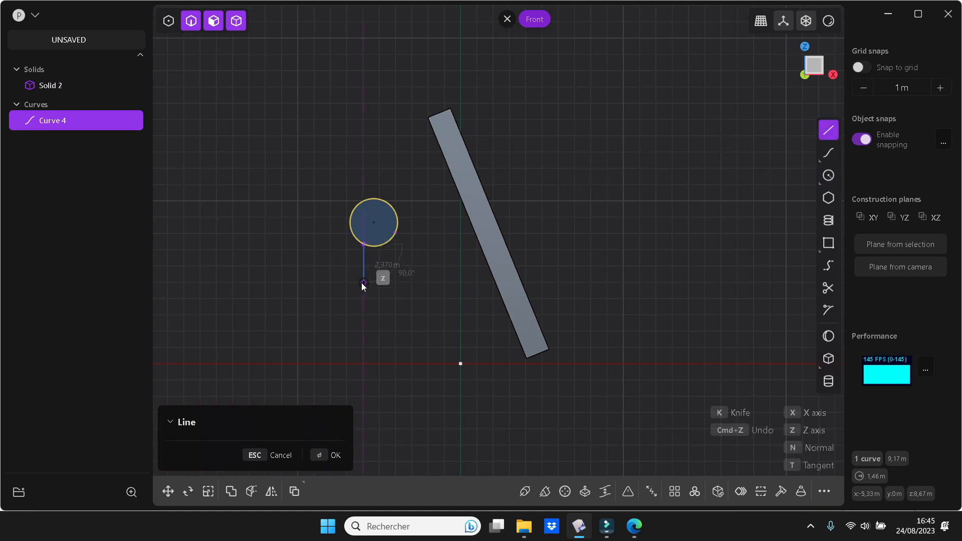
left_click(363, 276)
left_click(293, 399)
left_click(375, 399)
left_click(375, 384)
left_click(352, 384)
left_click(381, 335)
left_click(399, 335)
left_click(400, 399)
left_click(445, 399)
left_click(445, 384)
left_click(425, 383)
left_click(424, 336)
Step: Continue the lines along the front of the torso, form an arm reaching the leaning box, and end at the head circle
left_click(460, 270)
left_click(483, 259)
left_click(476, 238)
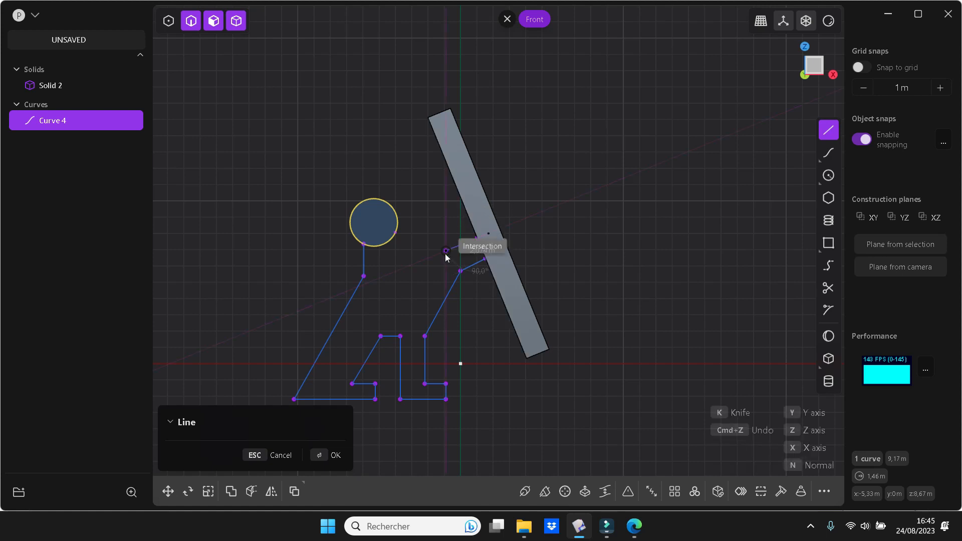
left_click(390, 274)
left_click(390, 245)
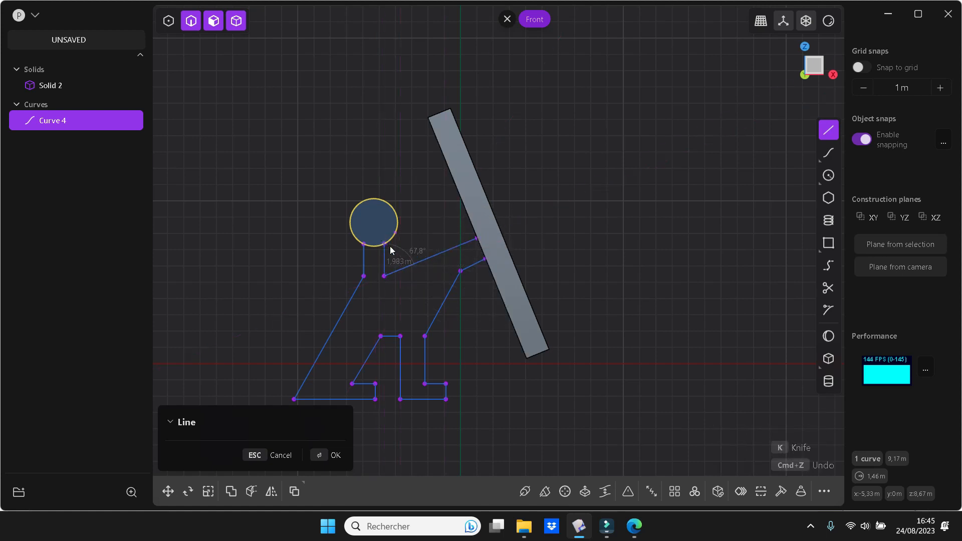
key("Return")
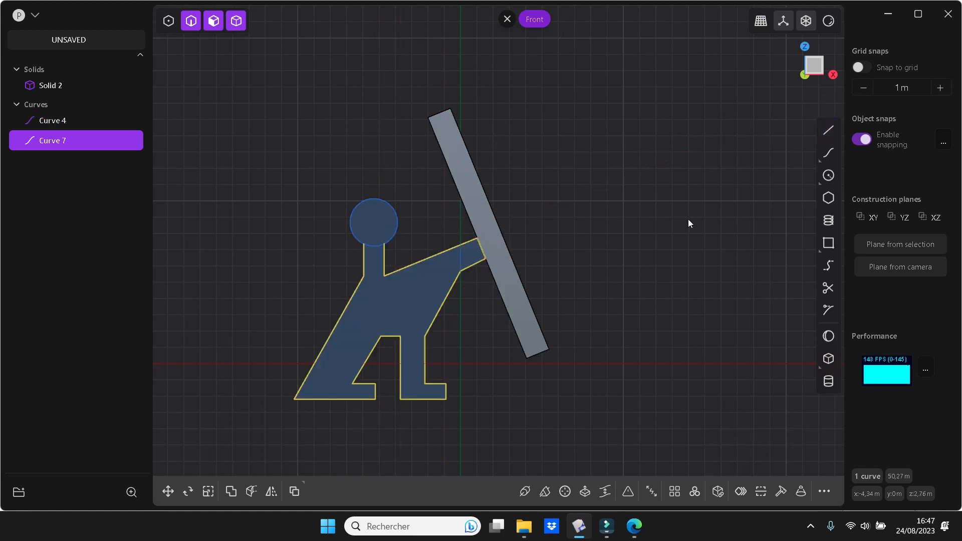
Step: Join the head circle and the body outline into a single curve
left_click(829, 287)
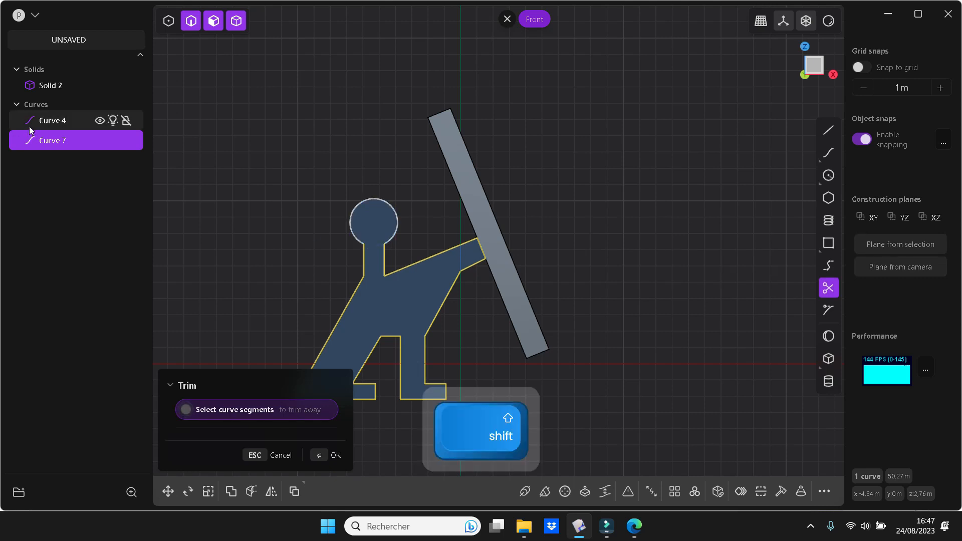
key("Escape")
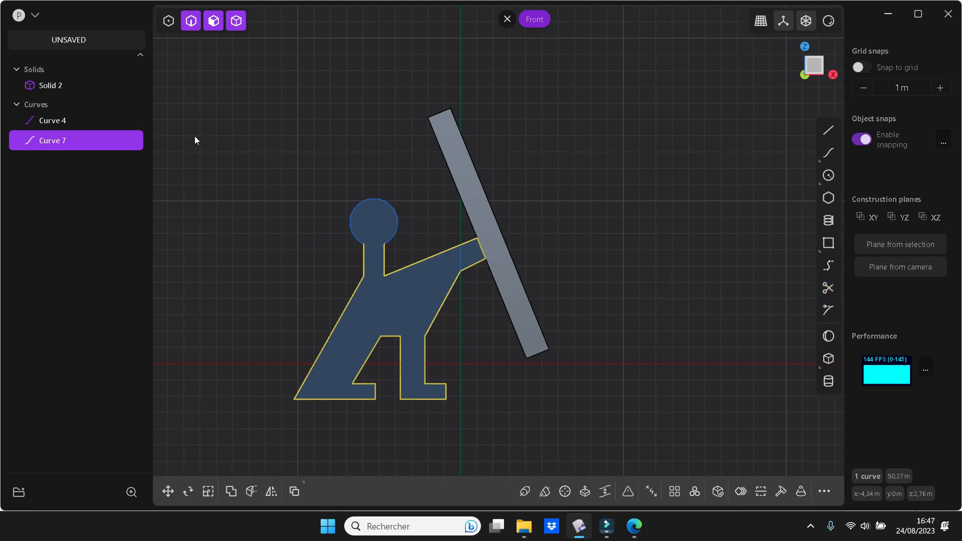
left_click(69, 119, "shift")
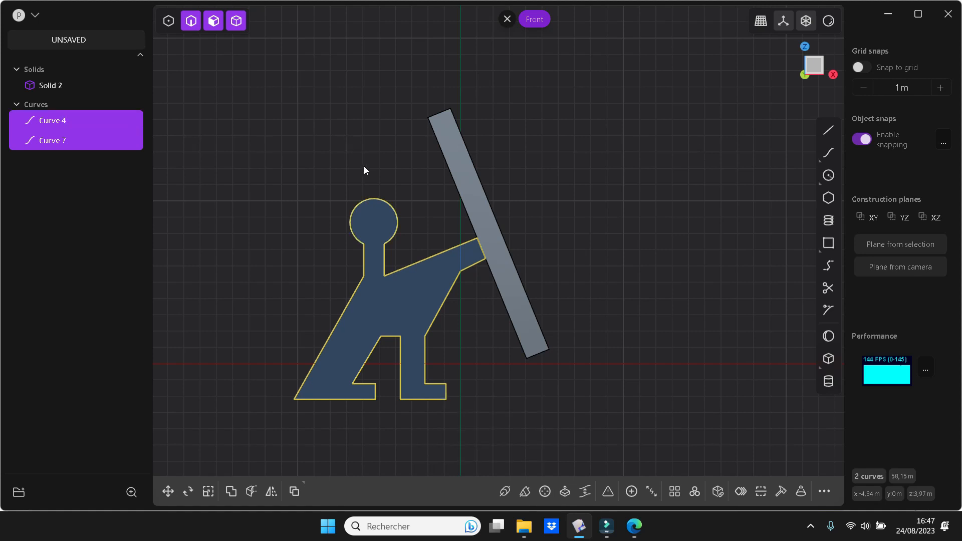
key("j")
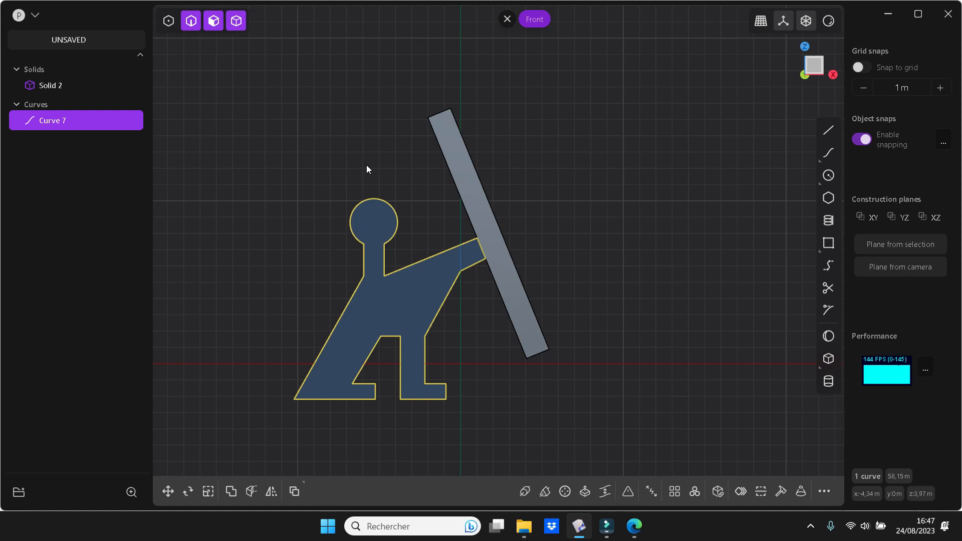
Step: Move the control points of the figure's legs, feet and lower torso to give them a more natural, slightly irregular shape
key("1")
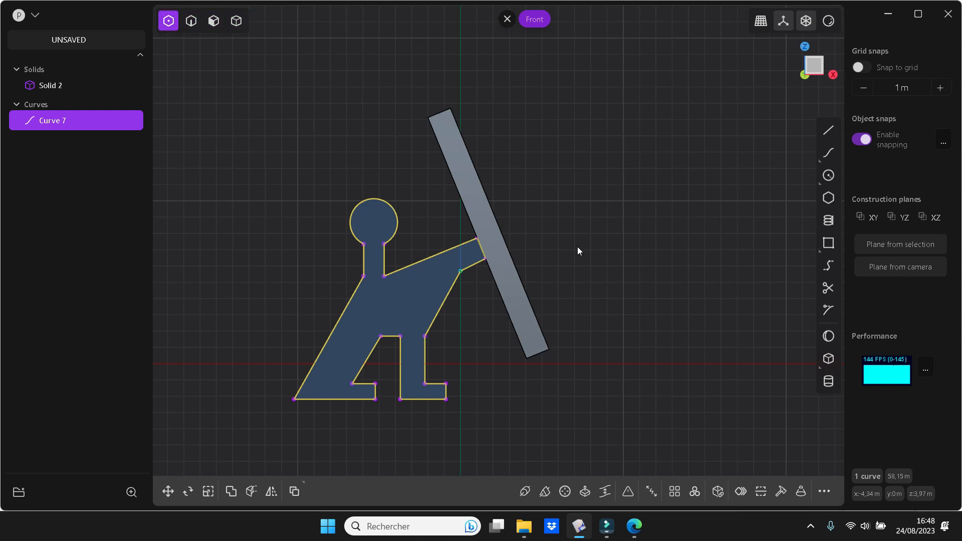
left_click_drag(381, 336, 359, 338)
mouse_move(352, 384)
left_mouse_down()
mouse_move(334, 380)
mouse_move(357, 380)
left_mouse_up()
left_click_drag(375, 399, 354, 399)
left_click_drag(400, 336, 384, 347)
left_click_drag(400, 400, 377, 399)
left_click_drag(425, 384, 407, 383)
left_click_drag(425, 336, 445, 280)
Step: Reshape the figure's neck, shoulders and arm by moving their control points, pulling the hand back from the leaning box
left_click_drag(383, 276, 382, 262)
left_click_drag(363, 276, 362, 263)
left_click_drag(445, 279, 417, 277)
left_click_drag(460, 271, 431, 274)
left_click_drag(485, 259, 469, 262)
left_click_drag(476, 238, 457, 239)
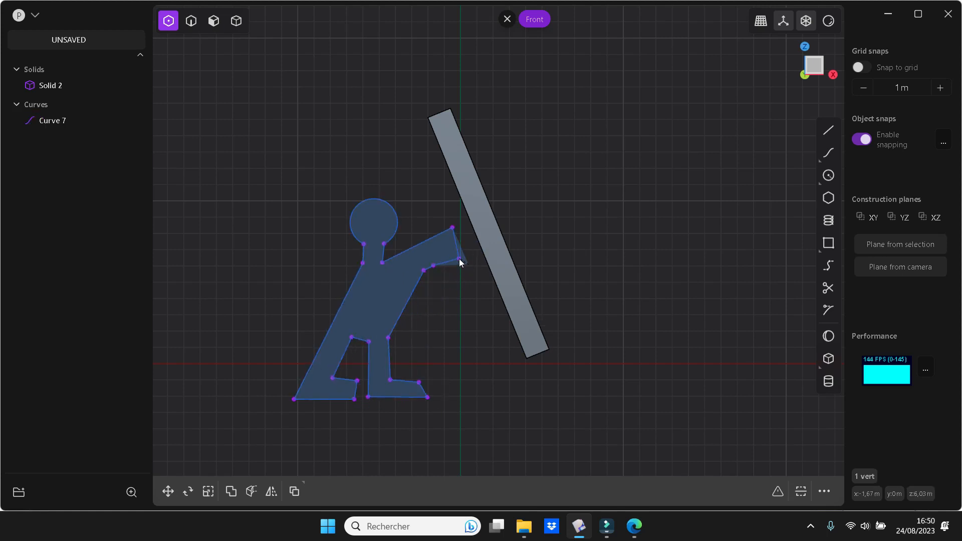
left_click_drag(462, 261, 458, 259)
left_click(423, 270)
Step: Extrude the whole figure region about 1.82 m to turn the outline into a solid body
key("3")
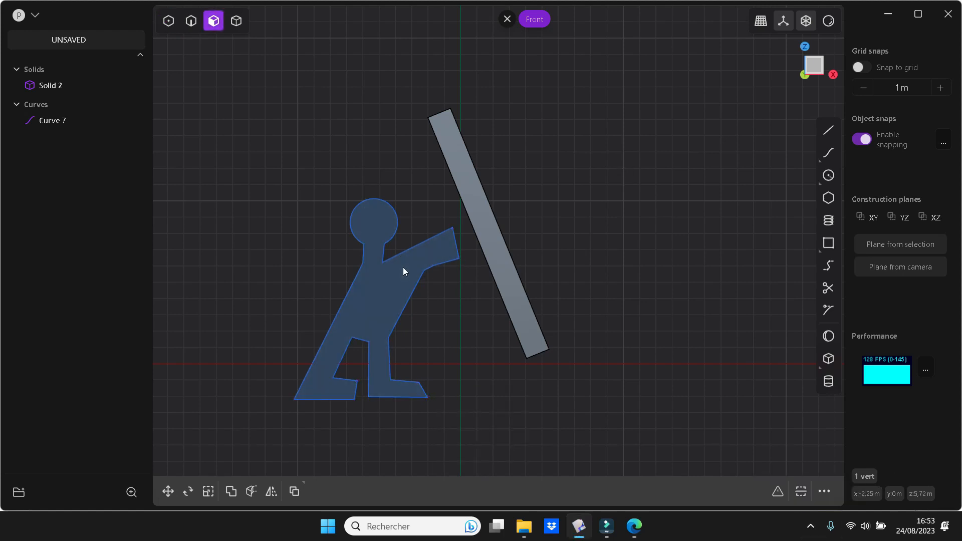
left_click(403, 266)
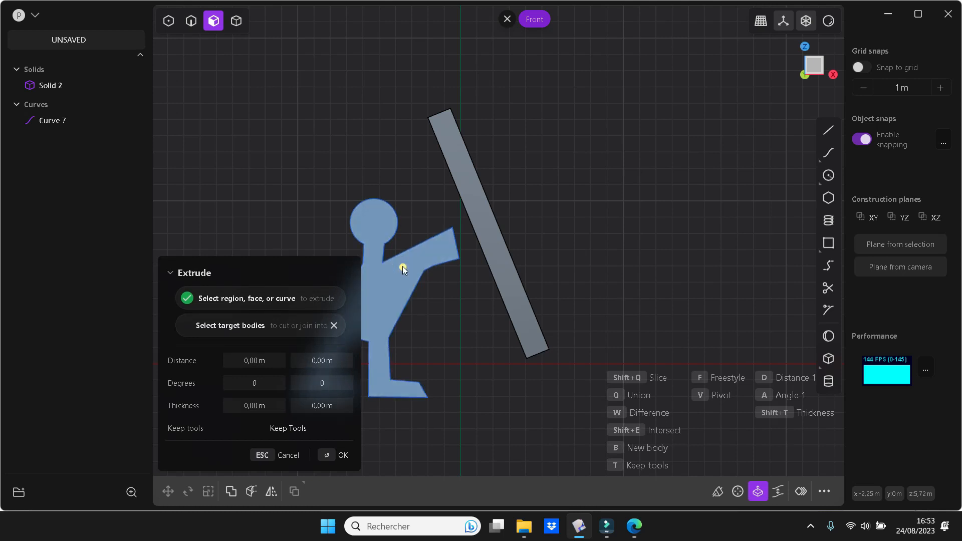
middle_click_drag(464, 317, 433, 319)
left_click_drag(365, 297, 351, 297)
middle_click_drag(507, 373, 658, 381)
left_click_drag(530, 327, 527, 324)
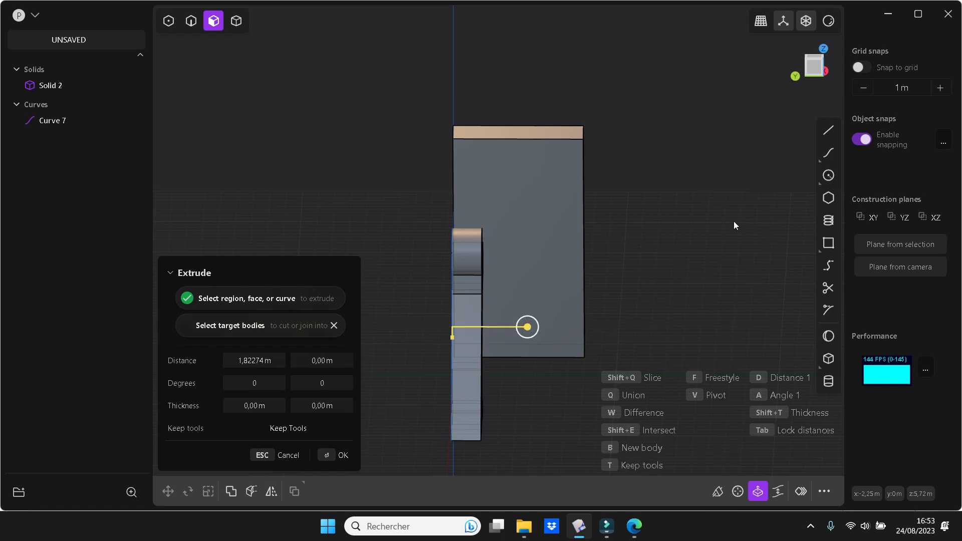
key("Return")
Step: Move the extruded figure about -2.80 m along Y so it stands near the middle of the leaning slab's width
key("g")
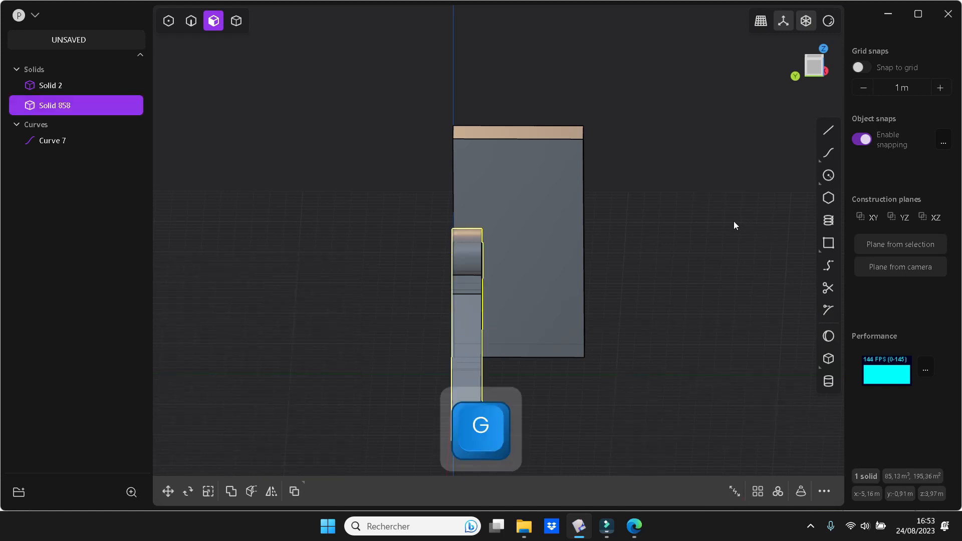
left_click_drag(434, 327, 476, 331)
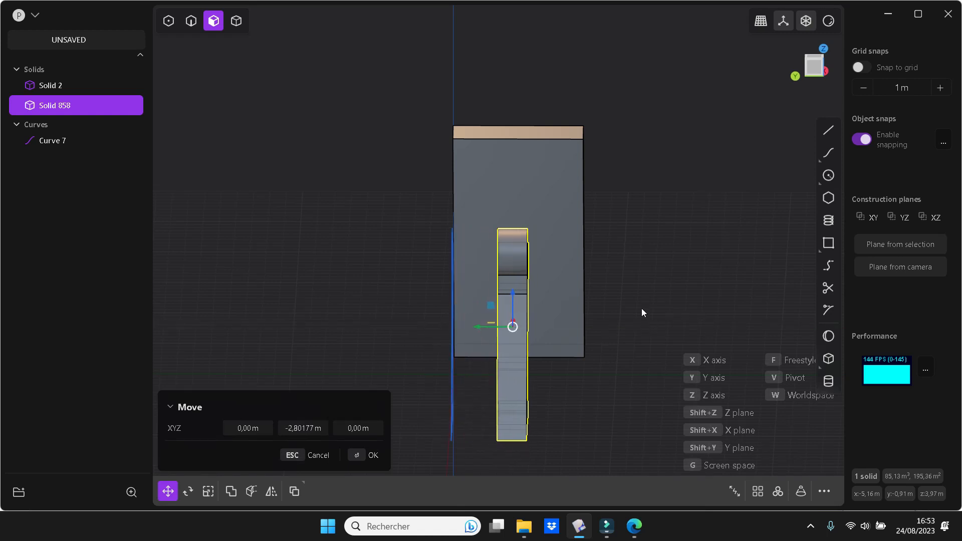
key("Return")
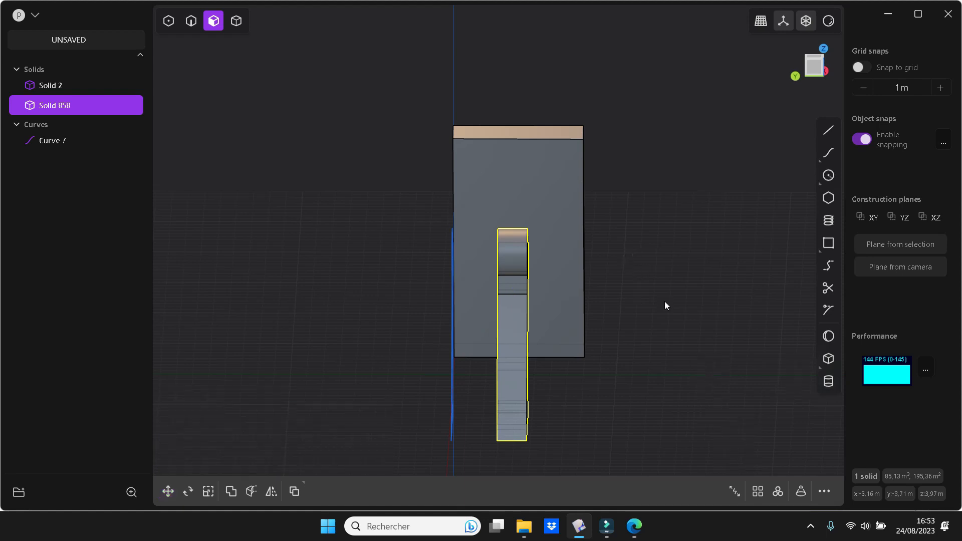
left_click(810, 525)
left_click(842, 510)
Step: Create a base platform box just beneath the figure's feet, about 23.85 m wide, 1.63 m thick and 14.72 m deep
key("End")
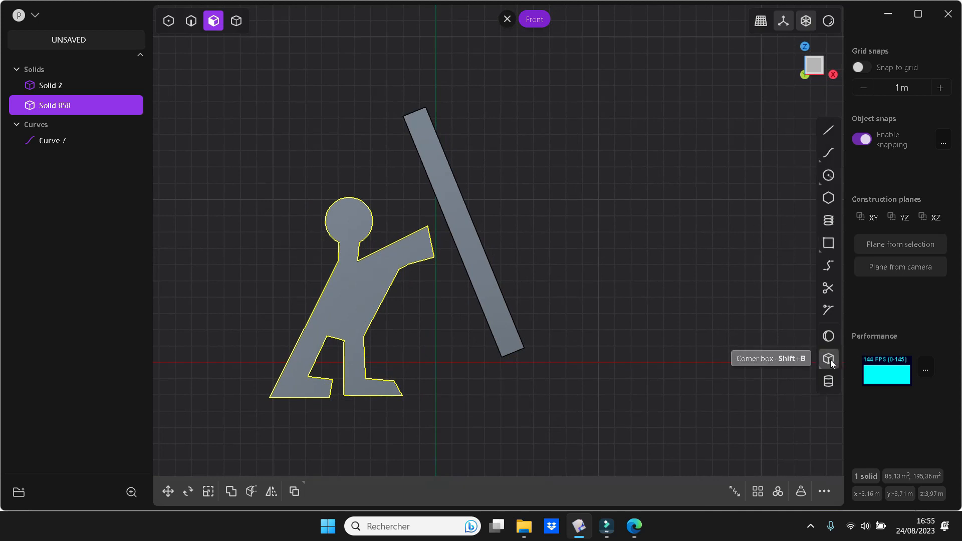
left_click(829, 359)
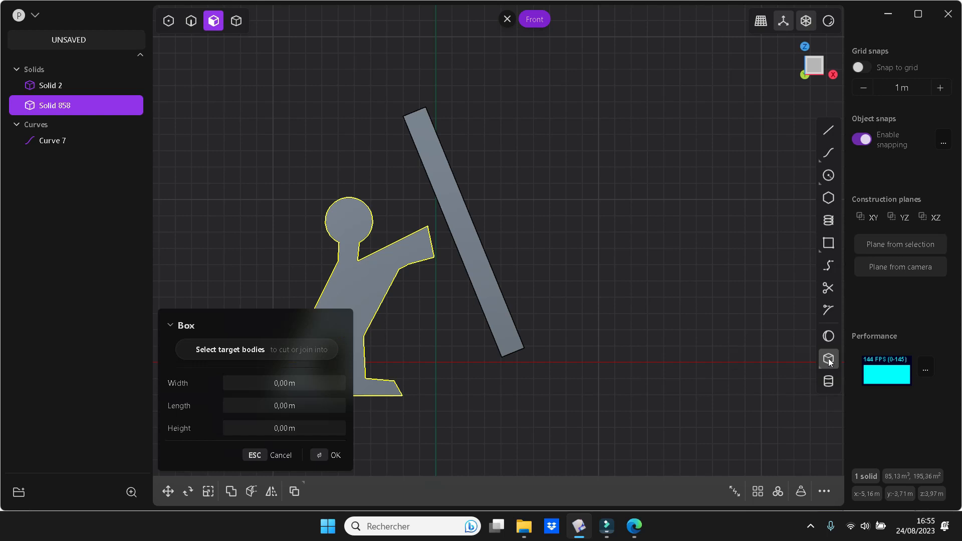
scroll(631, 333, "left", 5)
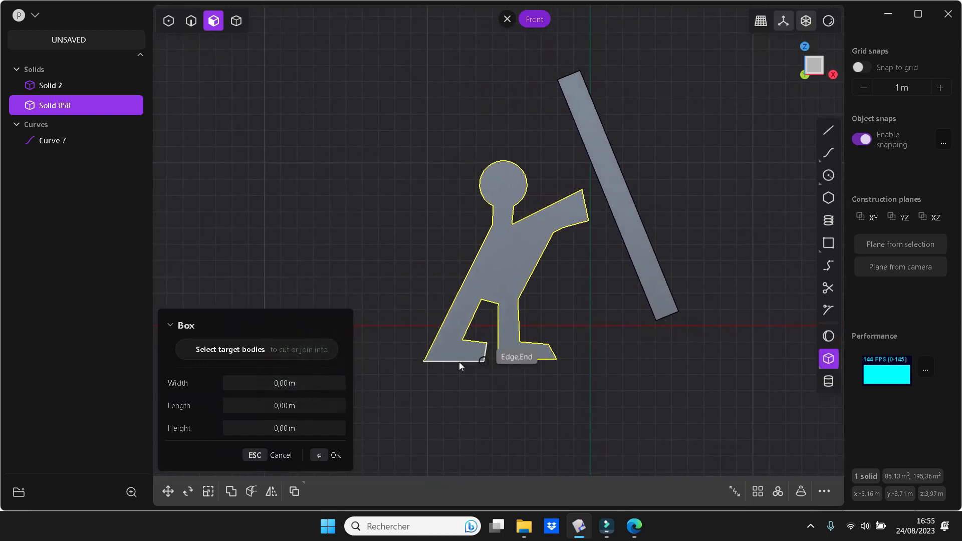
left_click(370, 362)
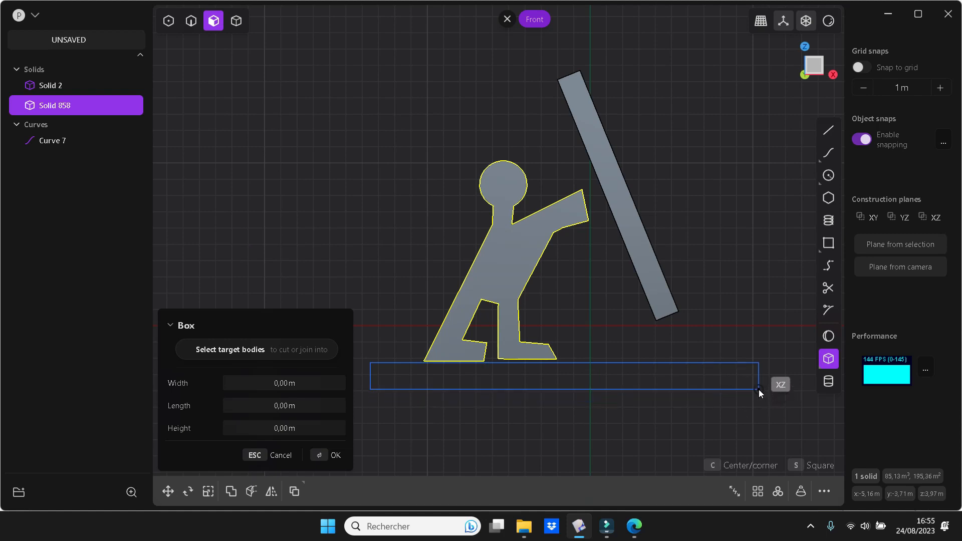
left_click(758, 390)
middle_click_drag(656, 338, 599, 368)
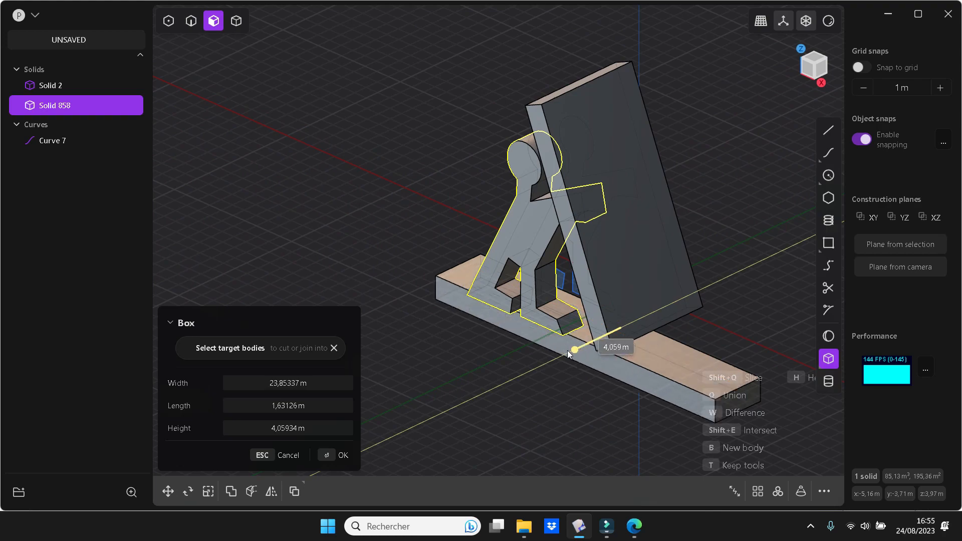
left_click(449, 397)
middle_click_drag(659, 328, 522, 334)
middle_click_drag(695, 317, 635, 300, "shift")
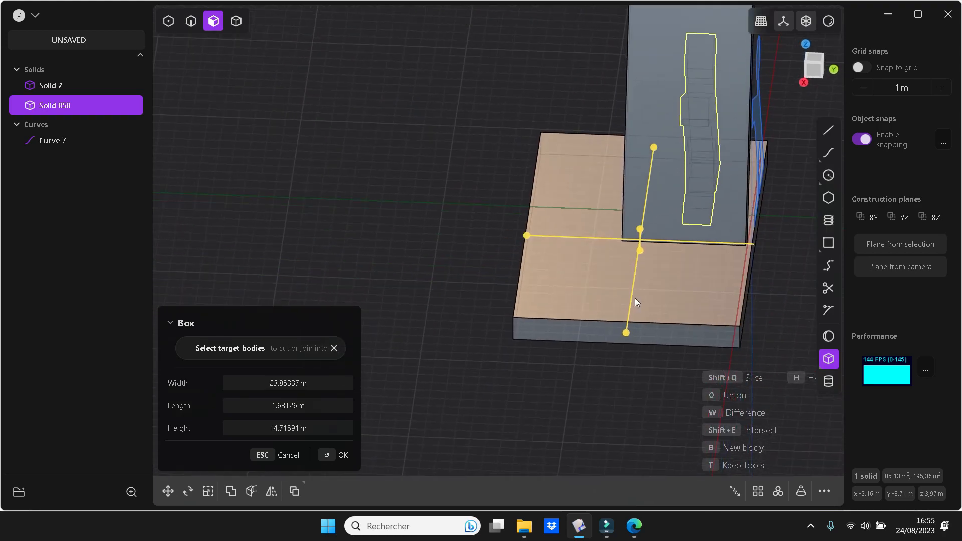
Step: Move the base platform about 0.68 m in X and 3.04 m in Y to centre it under the figure and slab
key("g")
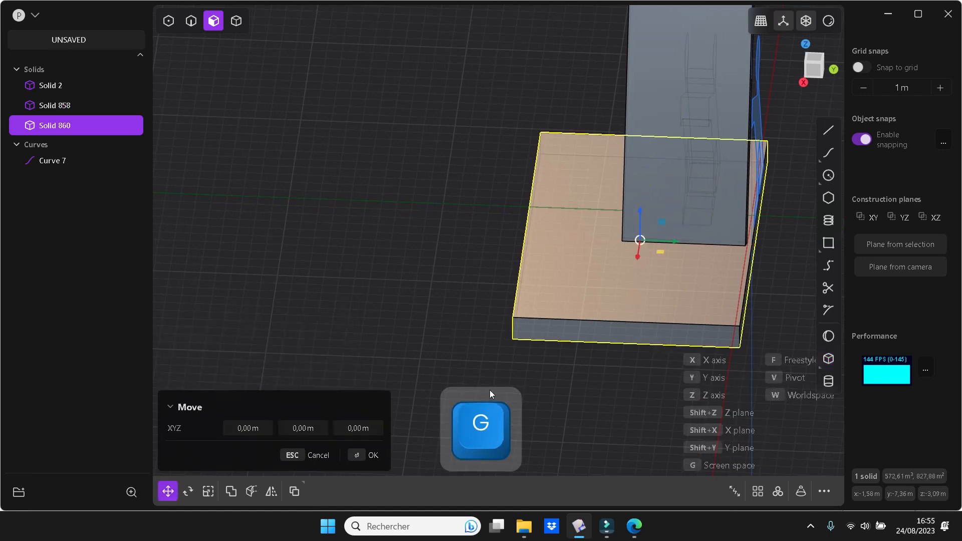
left_click_drag(650, 241, 763, 244)
middle_click_drag(392, 254, 803, 346, "shift")
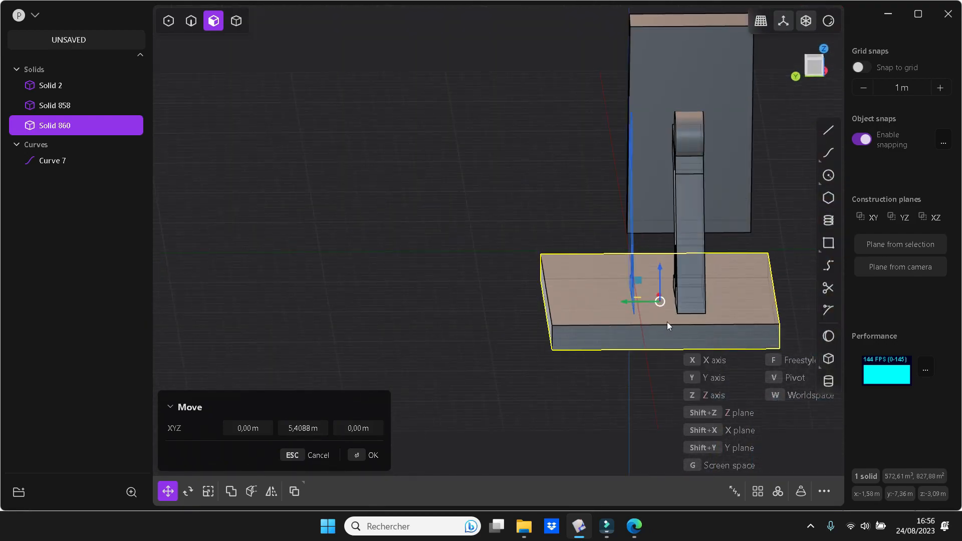
key("End")
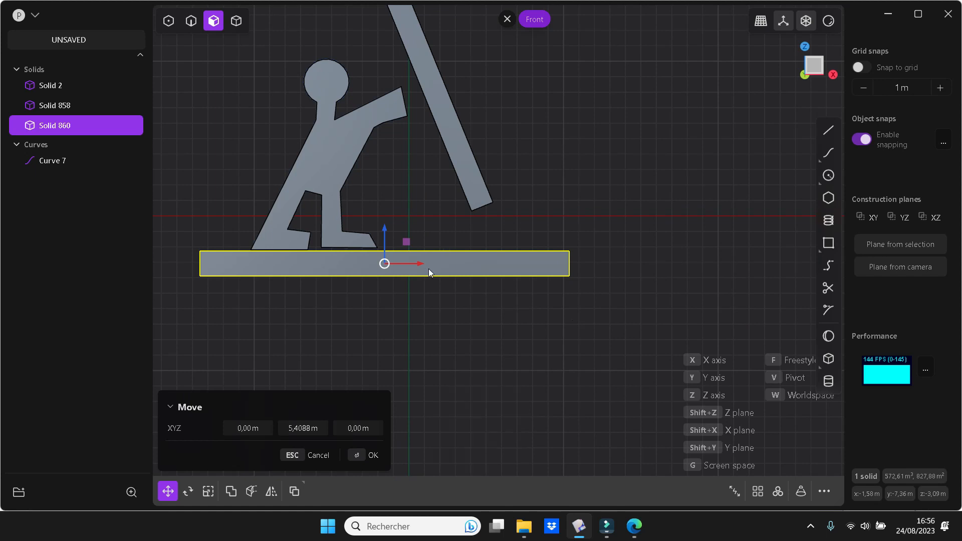
key("Page_Down")
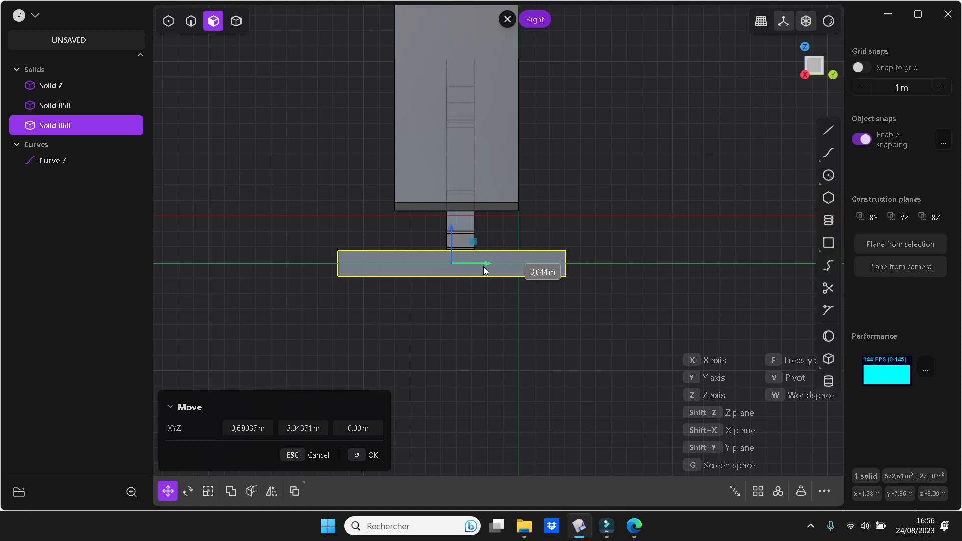
left_click(482, 267)
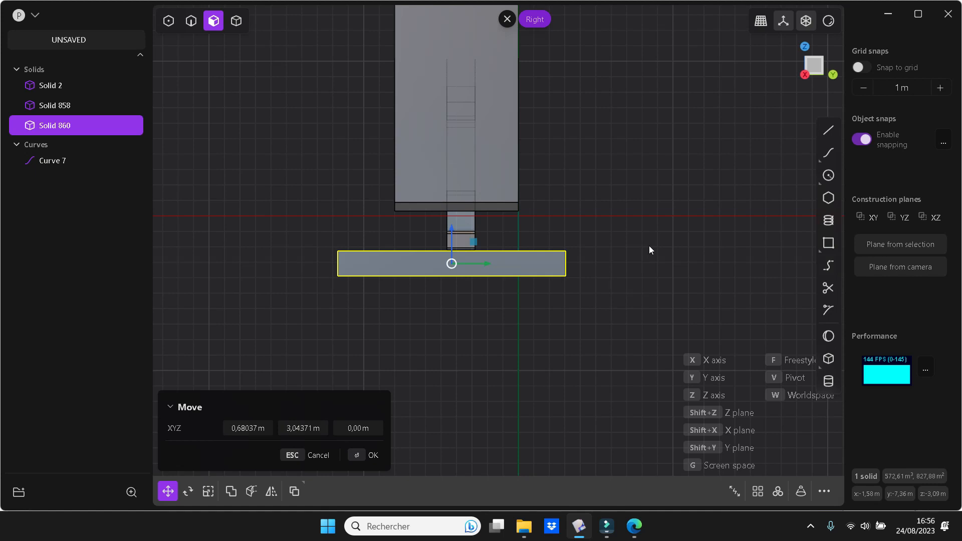
key("Return")
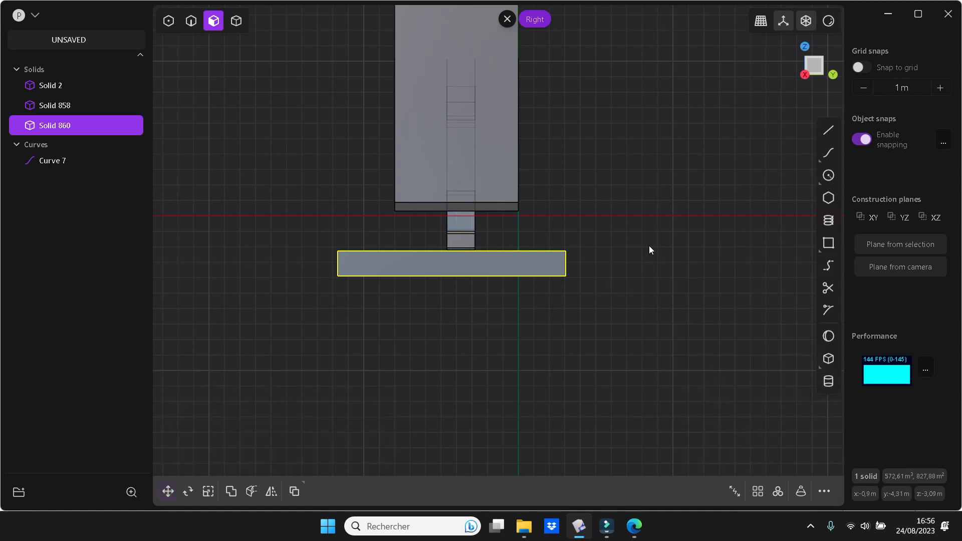
Step: Scale the figure solid down uniformly to about 0.65 of its size
key("KP_1")
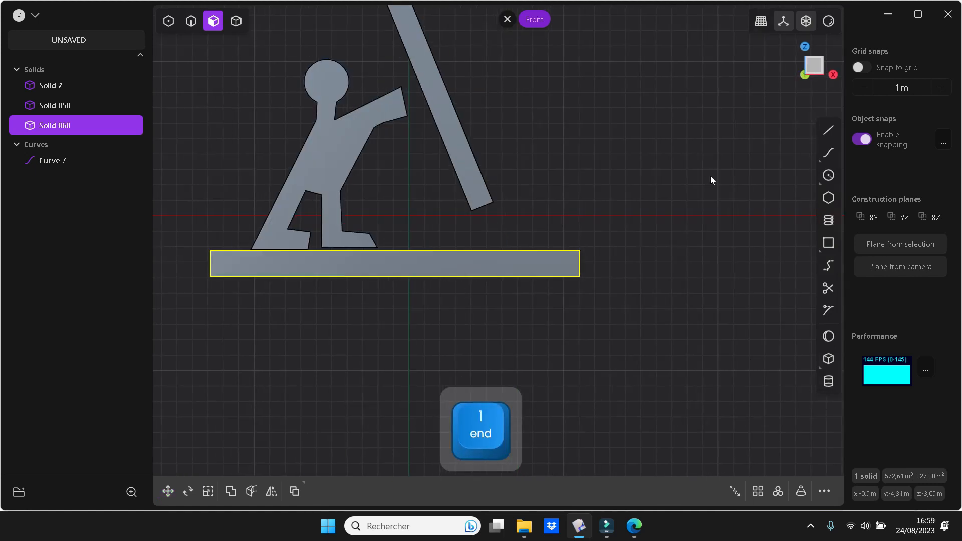
middle_click_drag(637, 103, 713, 255)
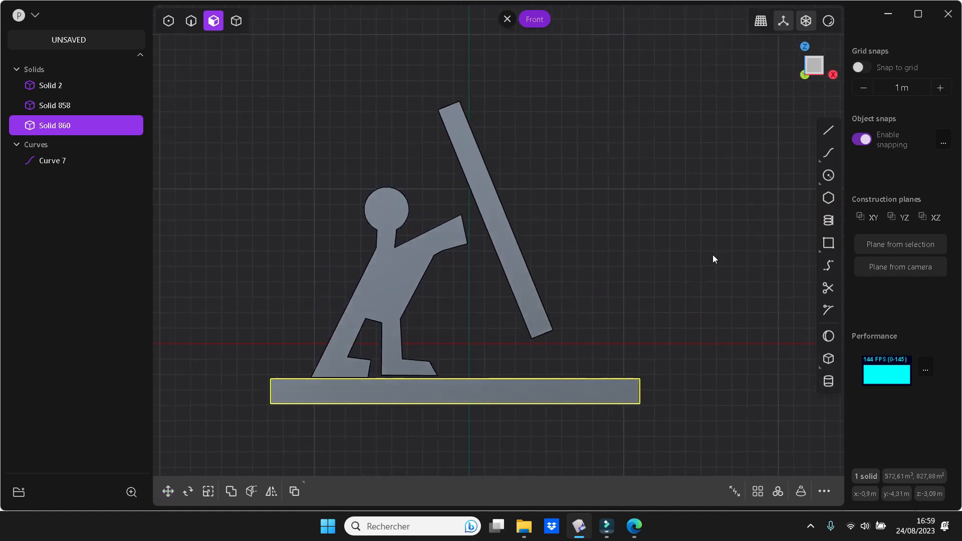
key("4")
left_click(394, 264)
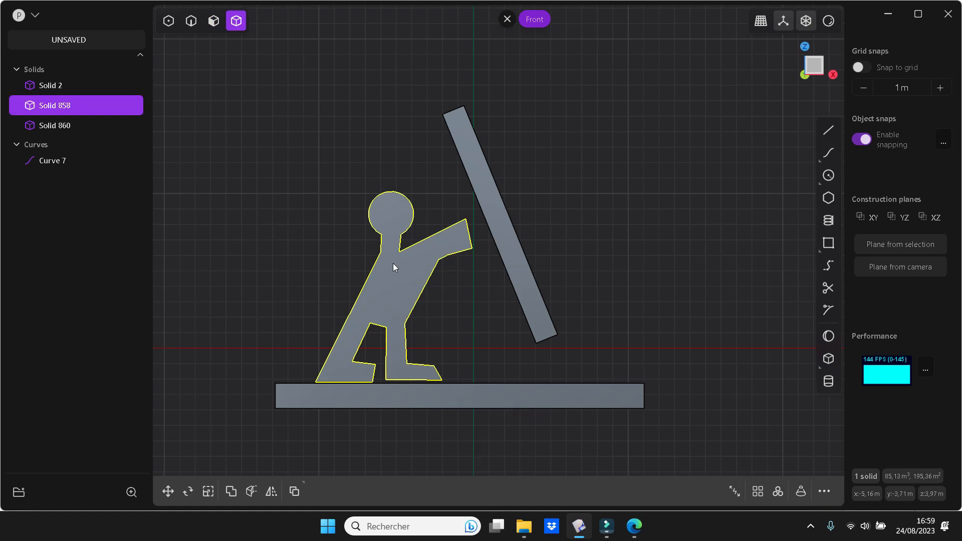
key("s")
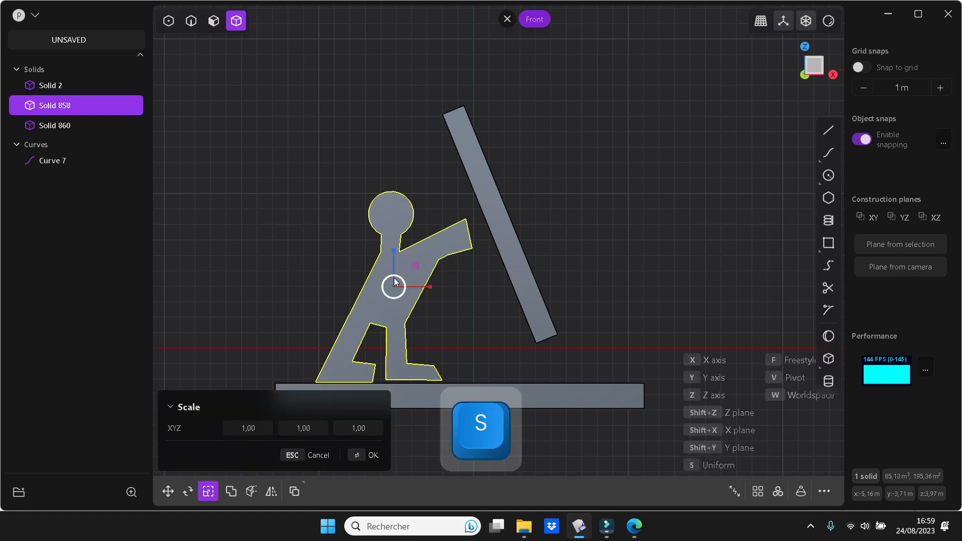
left_click_drag(401, 281, 400, 285)
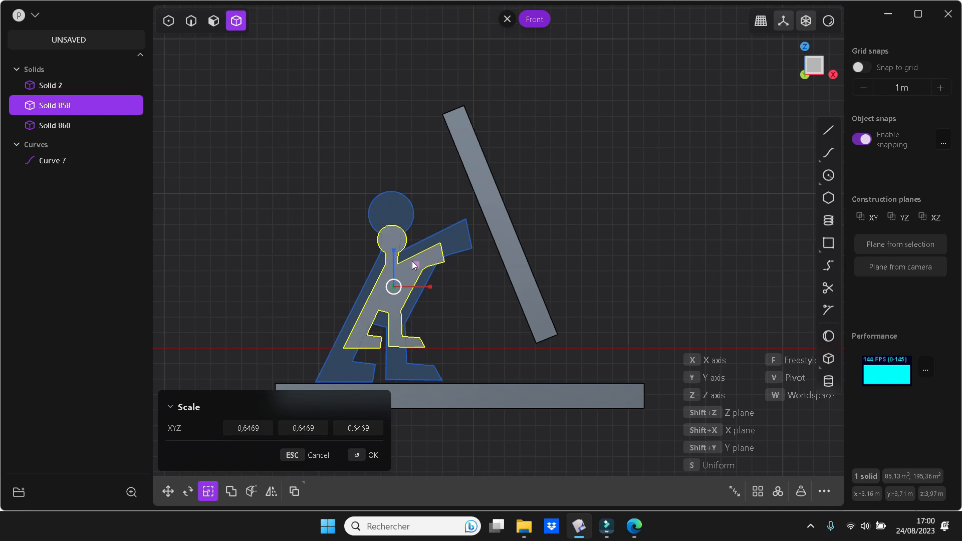
Step: Move the scaled figure down until its feet sink slightly into the base platform
key("g")
left_click_drag(397, 257, 414, 296)
key("Return")
Step: Delete the original outline curve of the figure
left_click(477, 322)
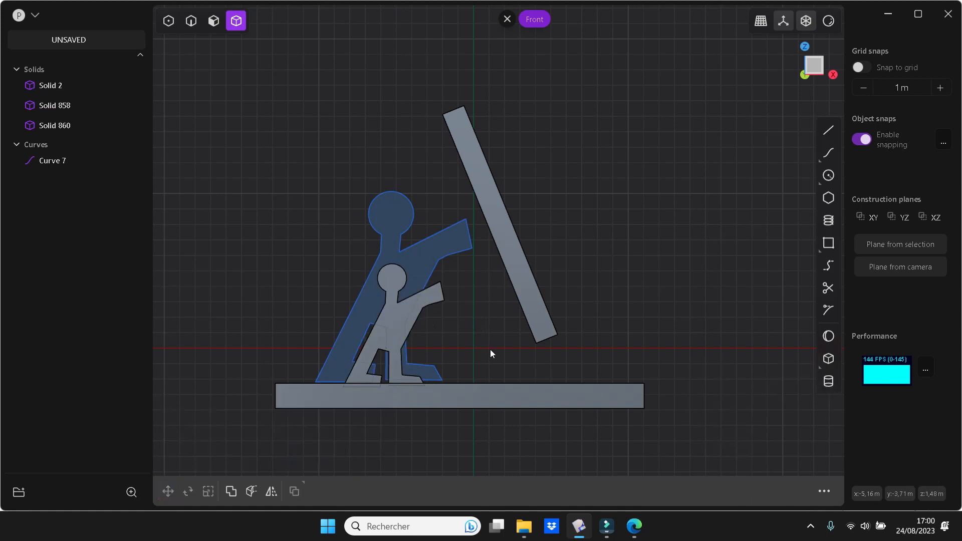
left_click(65, 158)
key("Delete")
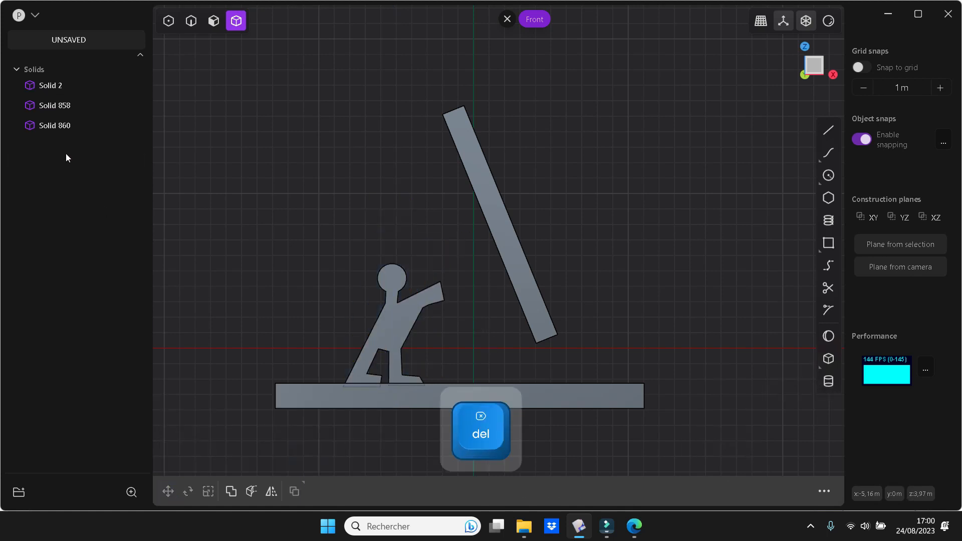
Step: Unite the figure and the base platform into one solid with a Boolean union
left_click(21, 123)
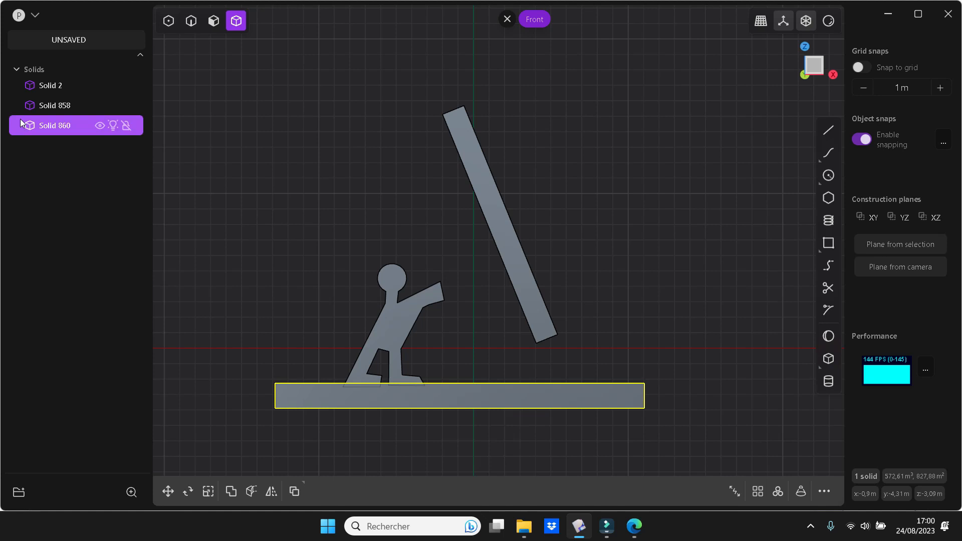
left_click(62, 106, "shift")
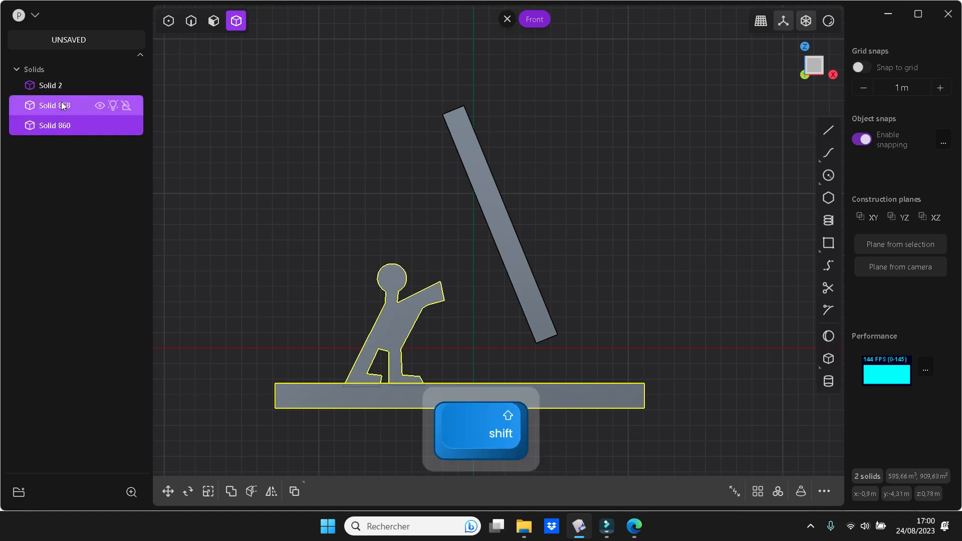
key("q")
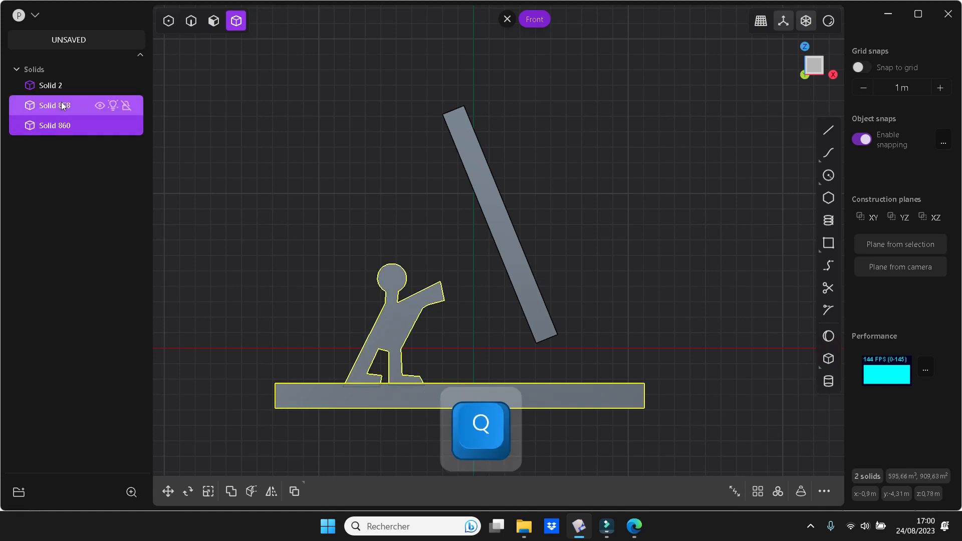
key("q")
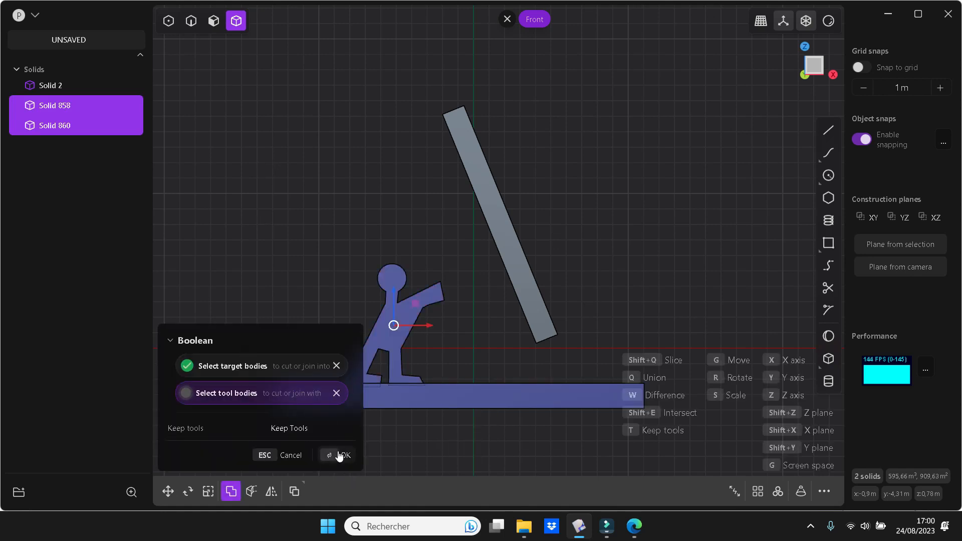
left_click(339, 455)
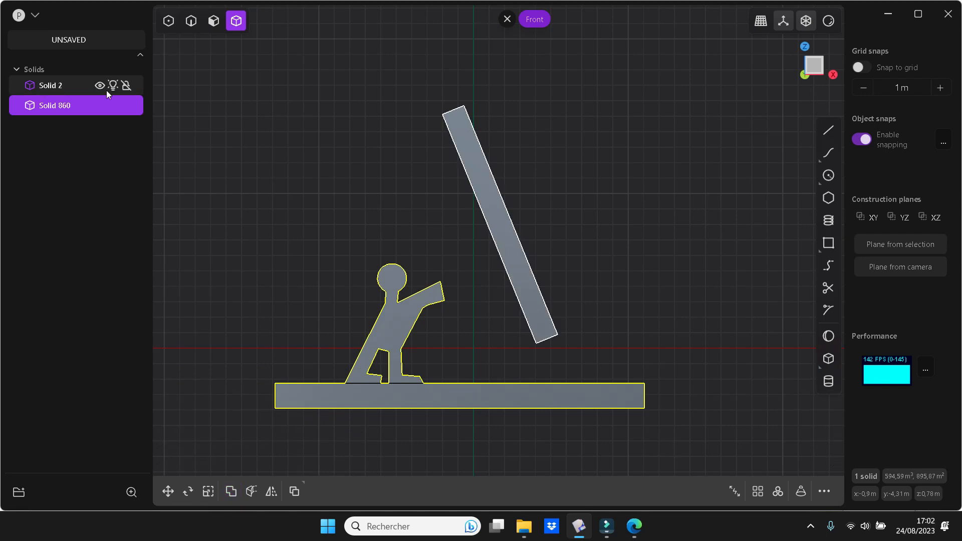
Step: Hide the slab and add a centred box of about 3.38 × 1.32 × 0.93 m to the figure's hand end face, joined to the figure
left_click(100, 85)
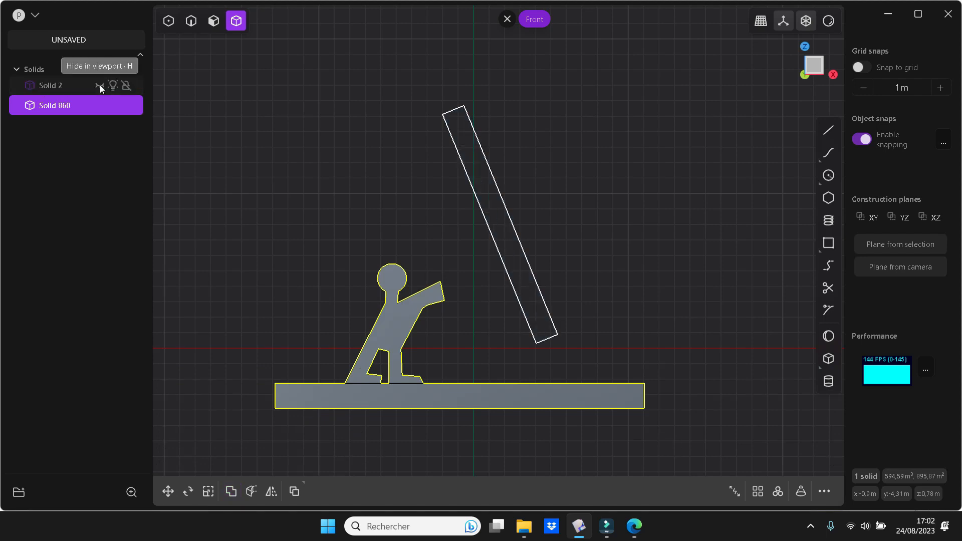
middle_click_drag(589, 290, 710, 182, "shift")
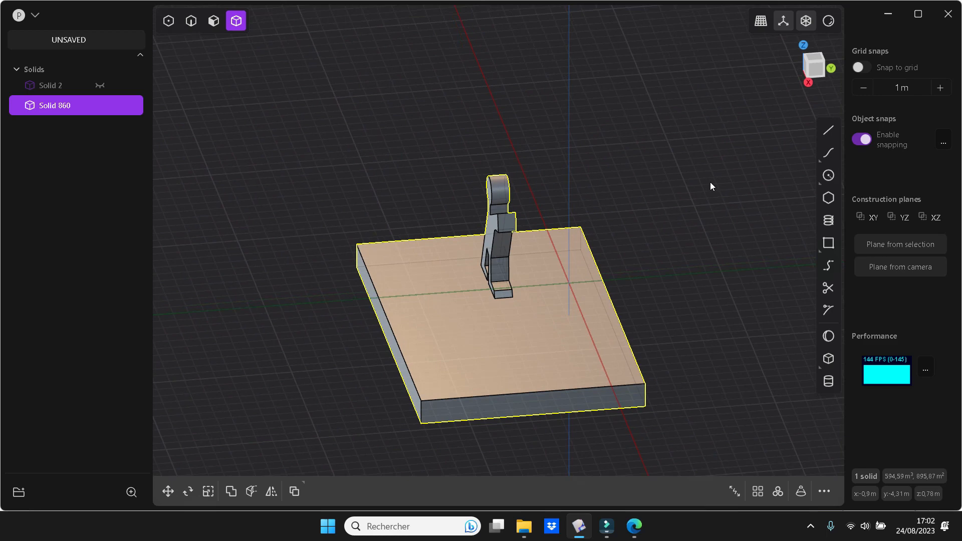
left_click(830, 358)
left_click(507, 226)
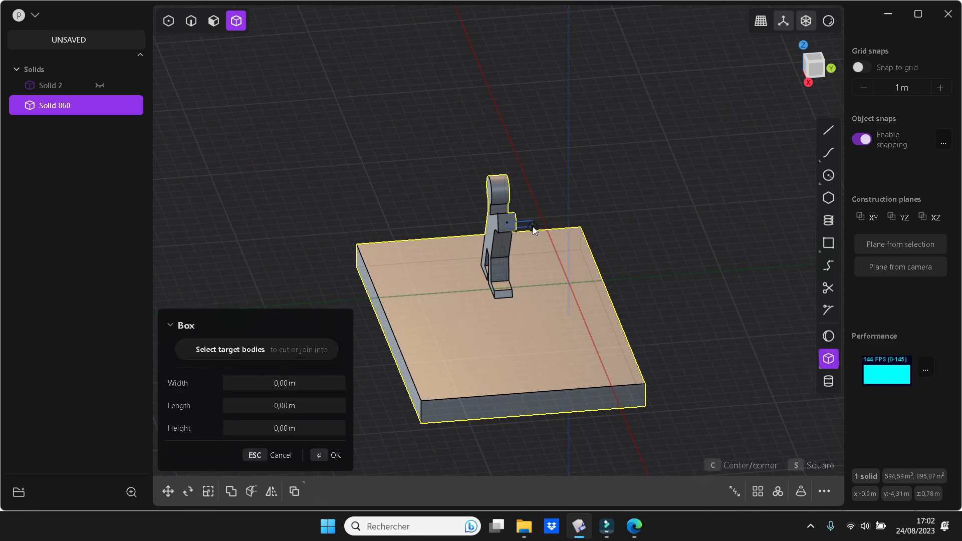
key("c")
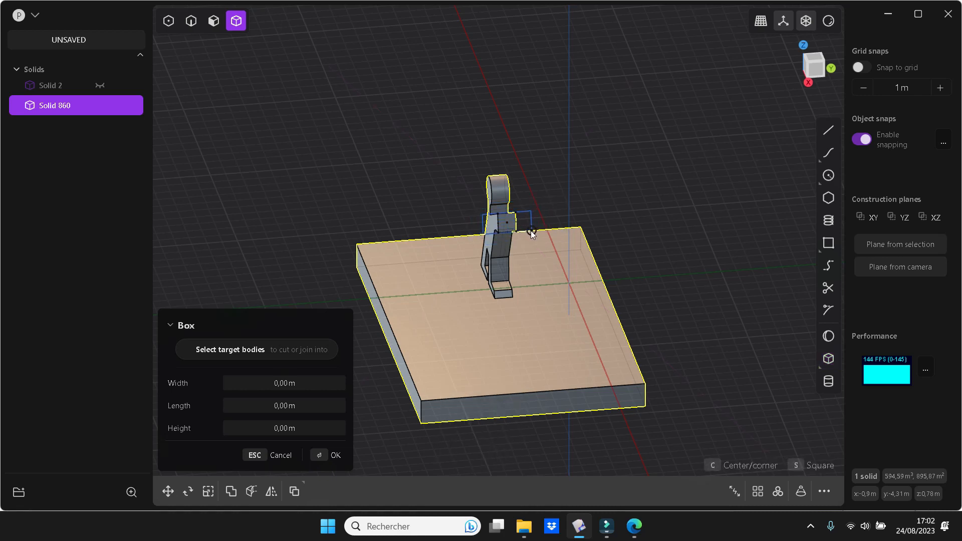
left_click(533, 231)
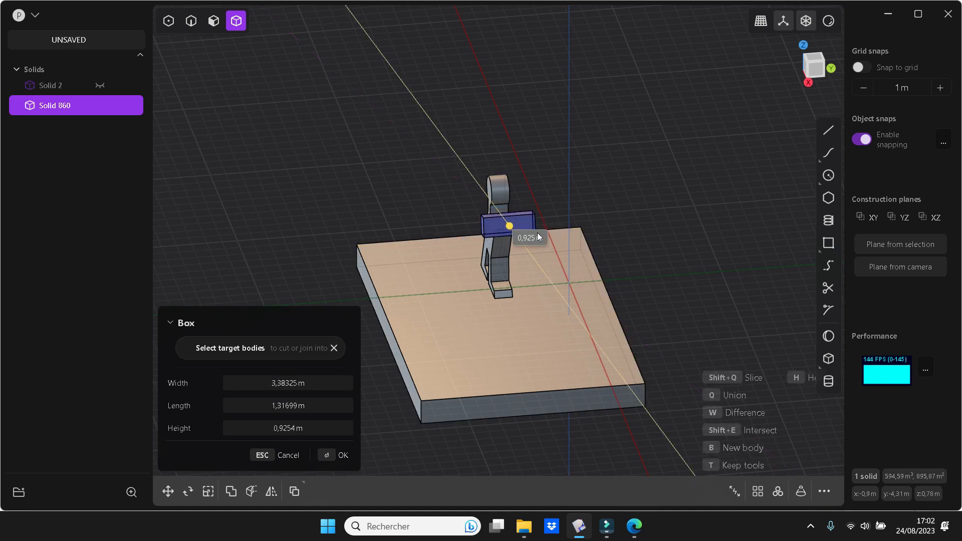
left_click(538, 237)
middle_click_drag(654, 430, 749, 410)
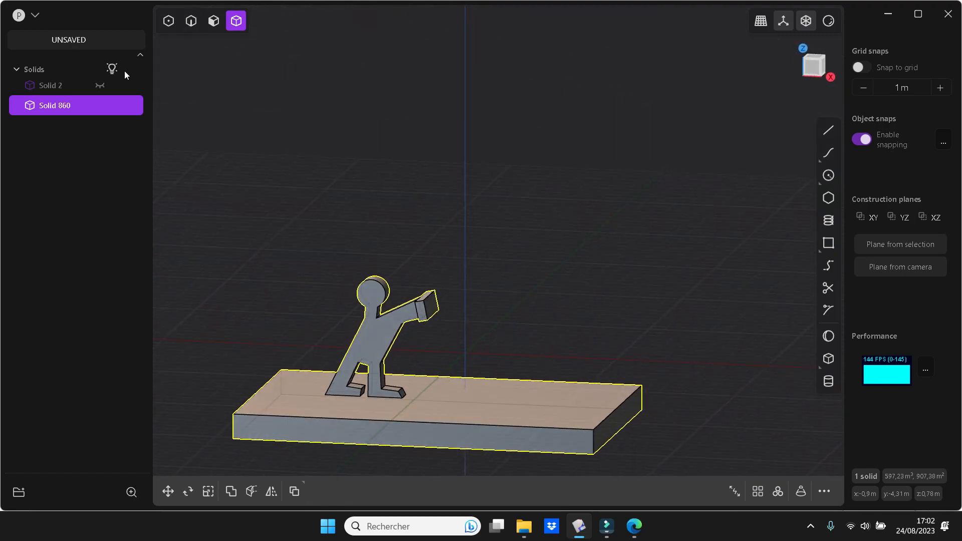
Step: Show the slab again and move it about -2.76 m along X and -1.85 m along Z, towards the figure's hands and platform
left_click(98, 85)
middle_click_drag(654, 200, 724, 227, "shift")
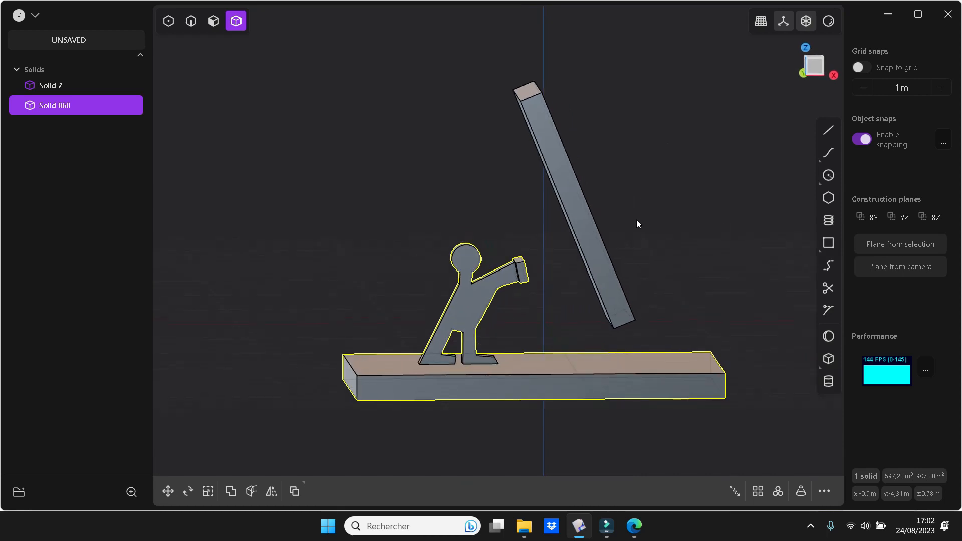
left_click(576, 198)
key("g")
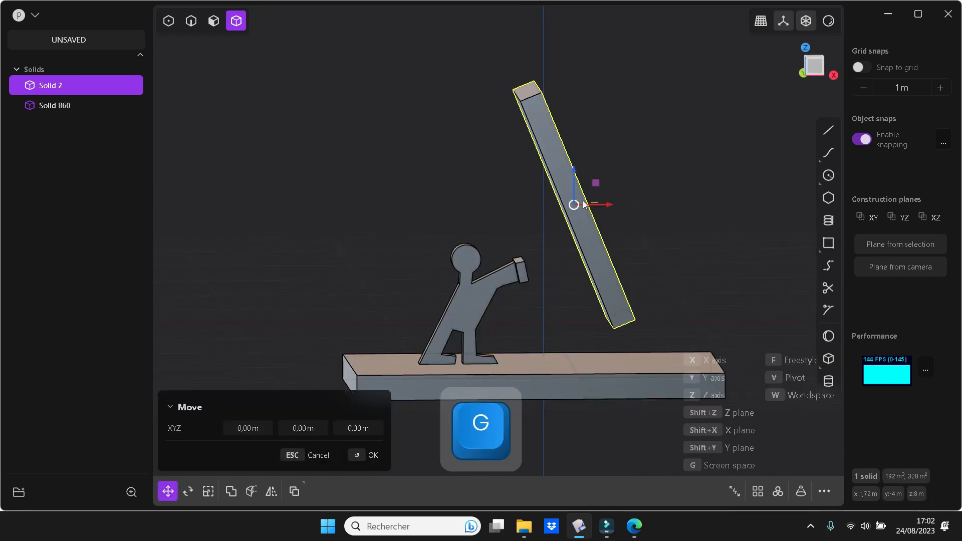
left_click_drag(611, 204, 569, 213)
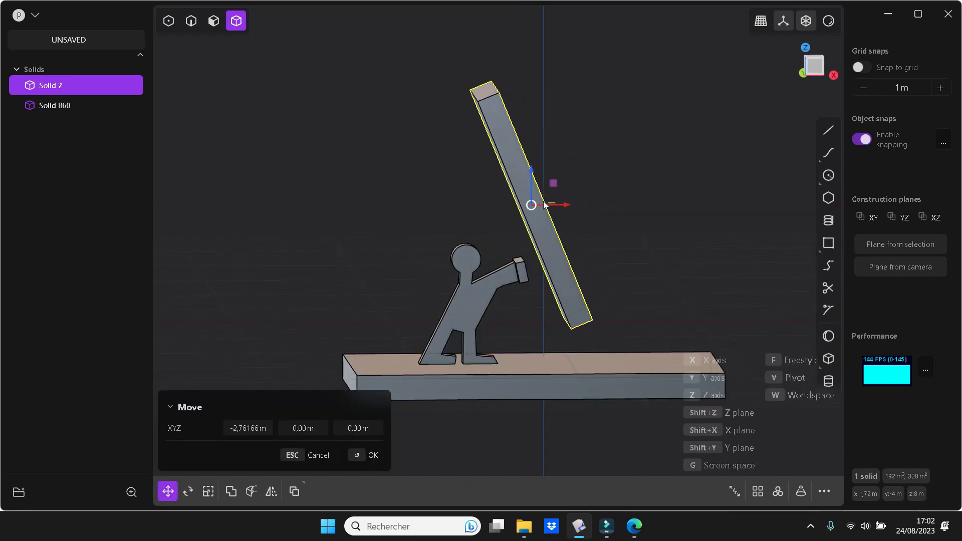
left_click_drag(531, 173, 561, 220)
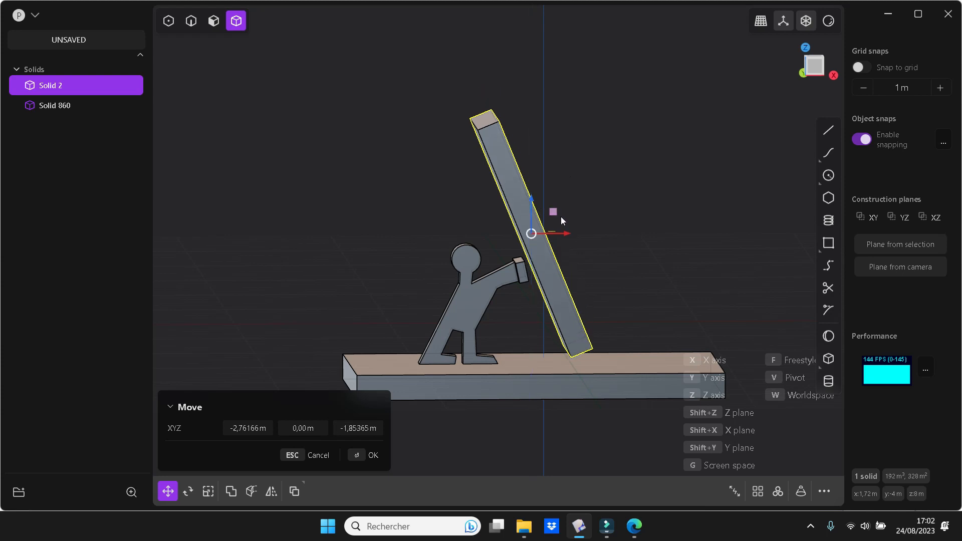
Step: Rotate the slab about 5.7° around the Y axis and shift it about 0.26 m along X and -0.75 m along Z
key("r")
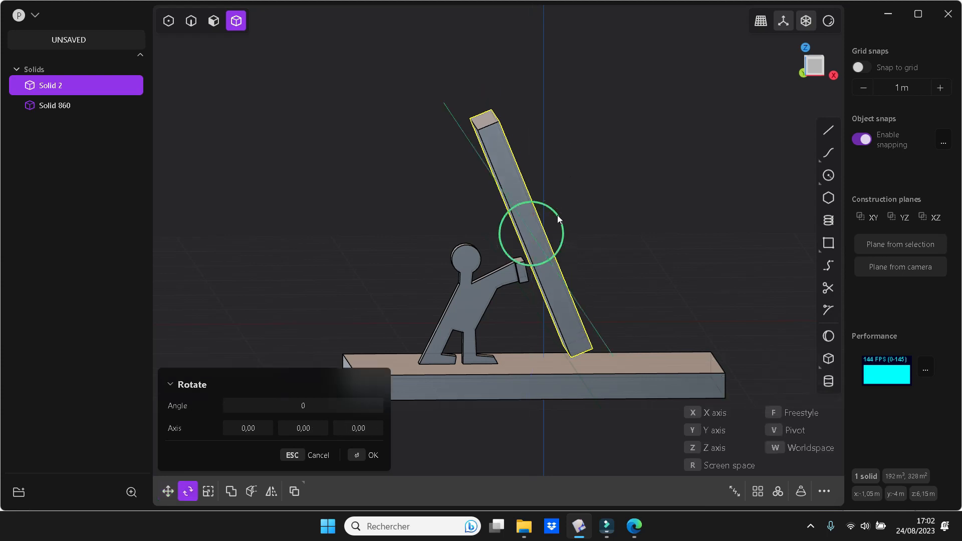
left_click_drag(557, 215, 558, 218)
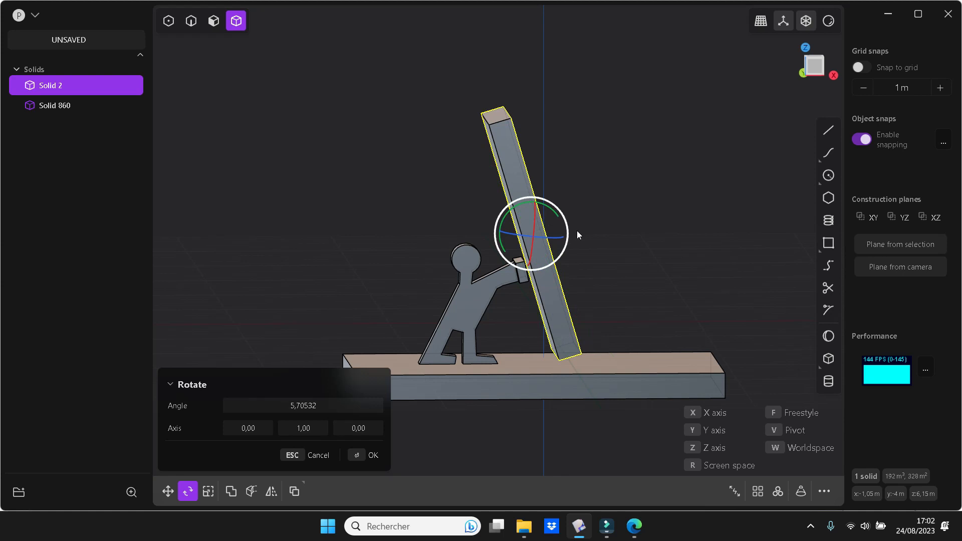
key("g")
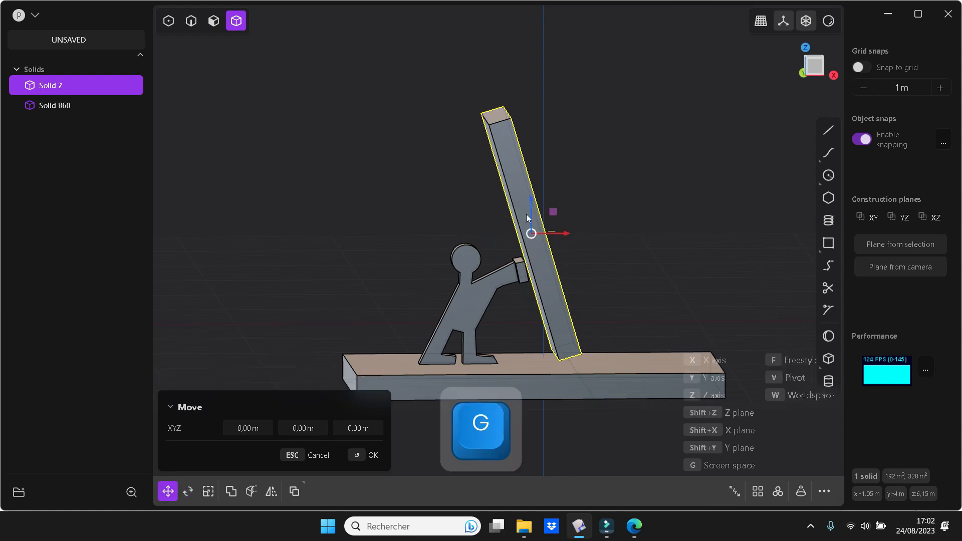
left_click_drag(531, 216, 532, 216)
left_click_drag(563, 245, 572, 250)
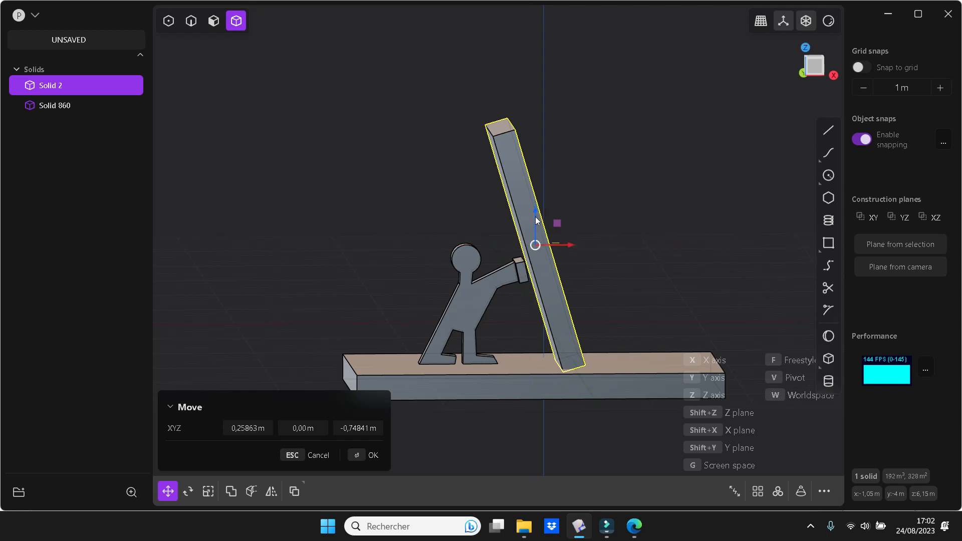
middle_click_drag(590, 272, 597, 251)
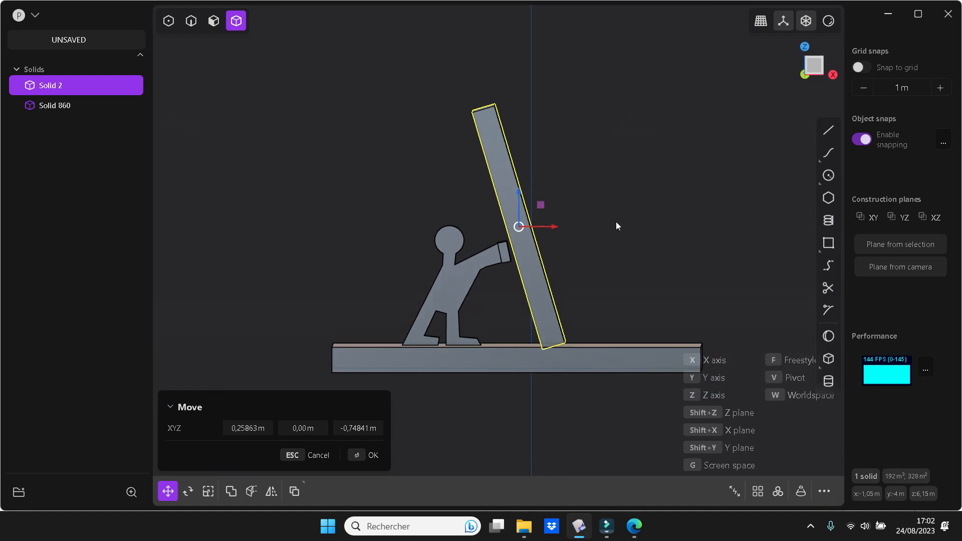
key("Return")
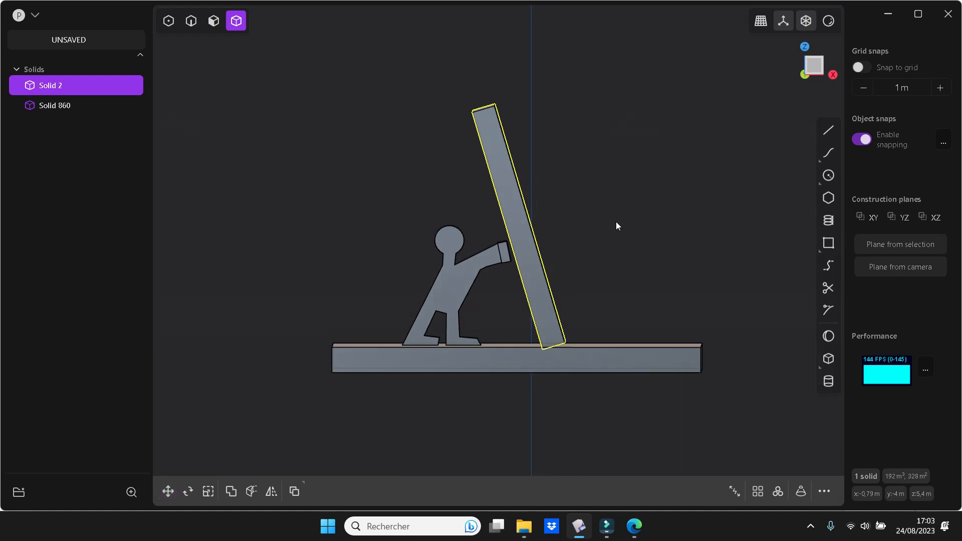
Step: Shorten the base platform by offsetting its end face on the slab side by about -6.81 m
middle_click_drag(716, 248, 651, 276)
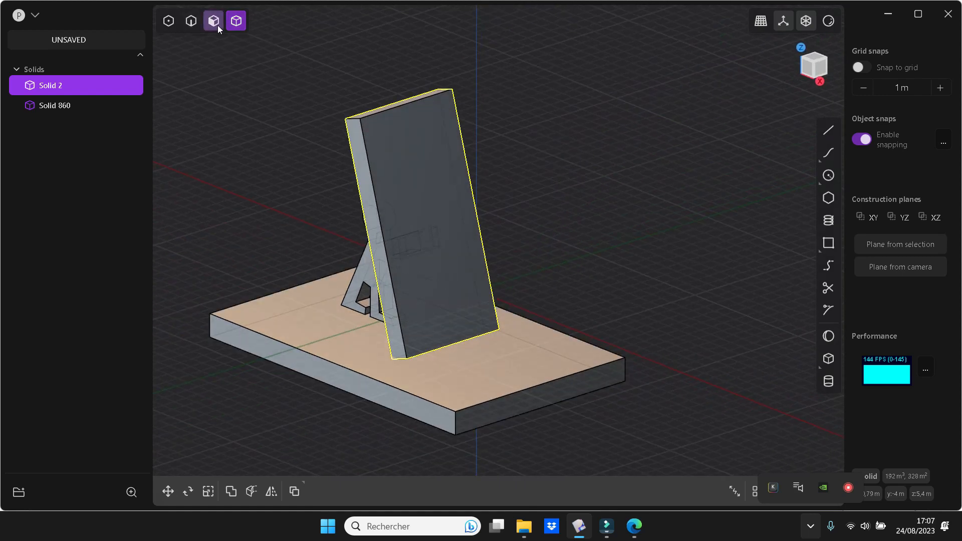
left_click_drag(570, 396, 522, 373)
middle_click_drag(590, 402, 669, 366, "shift")
key("End")
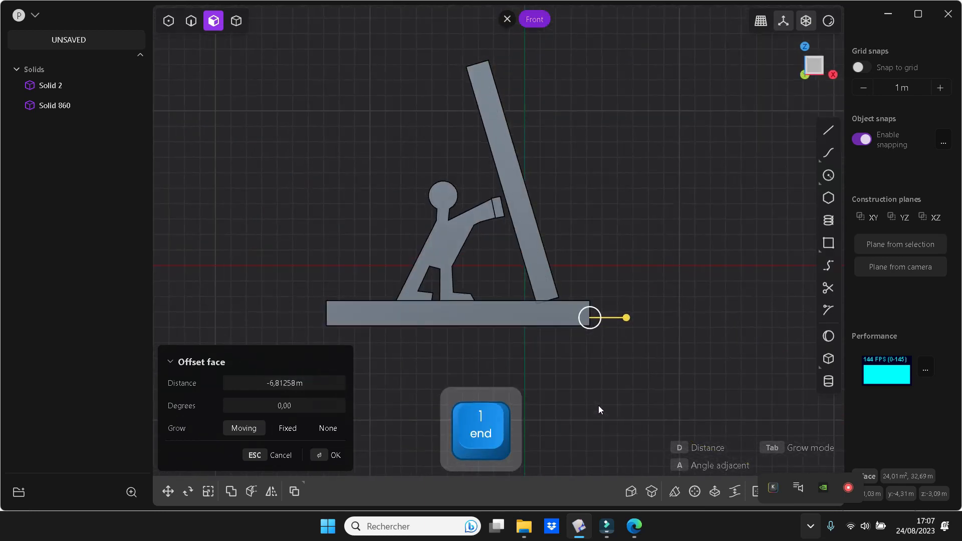
middle_click_drag(569, 230, 620, 283)
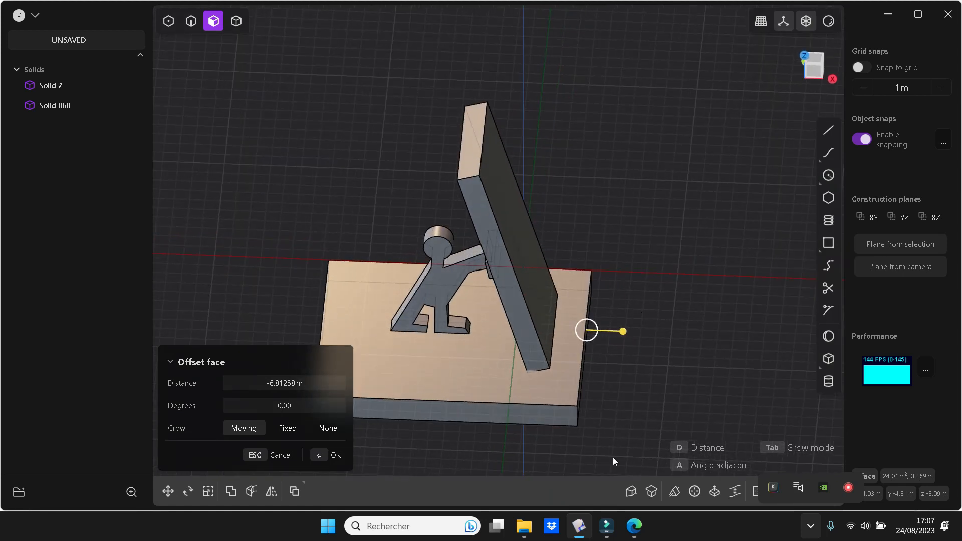
Step: Draw a straight line about 14.72 m long across the platform's top face, under the foot of the slab
left_click(829, 128)
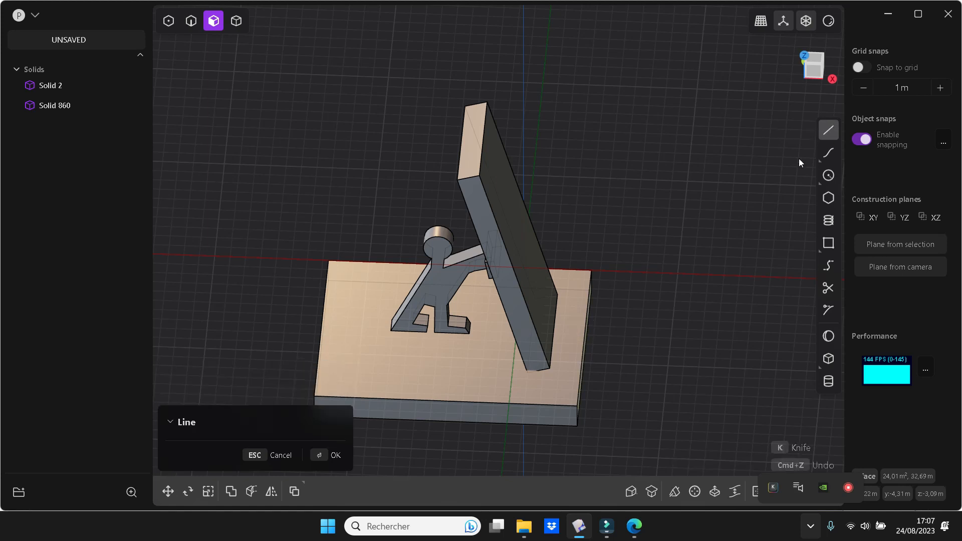
left_click(534, 404)
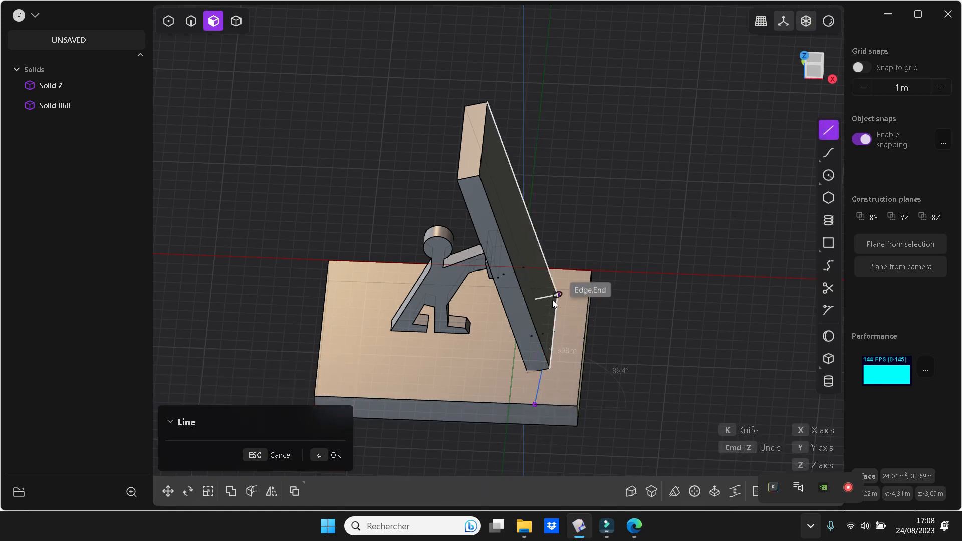
left_click(553, 269)
middle_click_drag(684, 374, 684, 335)
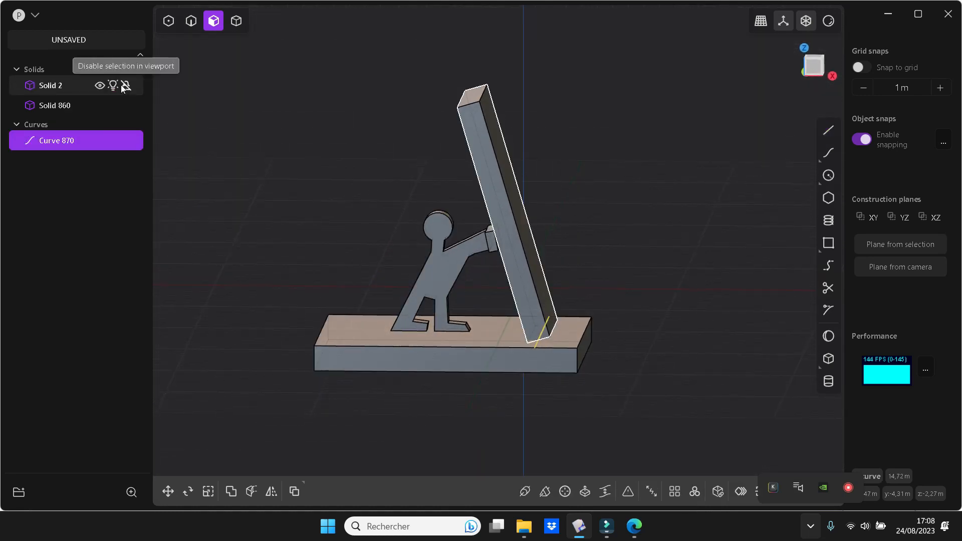
Step: Hide the slab and cut a rounded groove across the platform using a pipe along the line, with the platform as target body
left_click(100, 86)
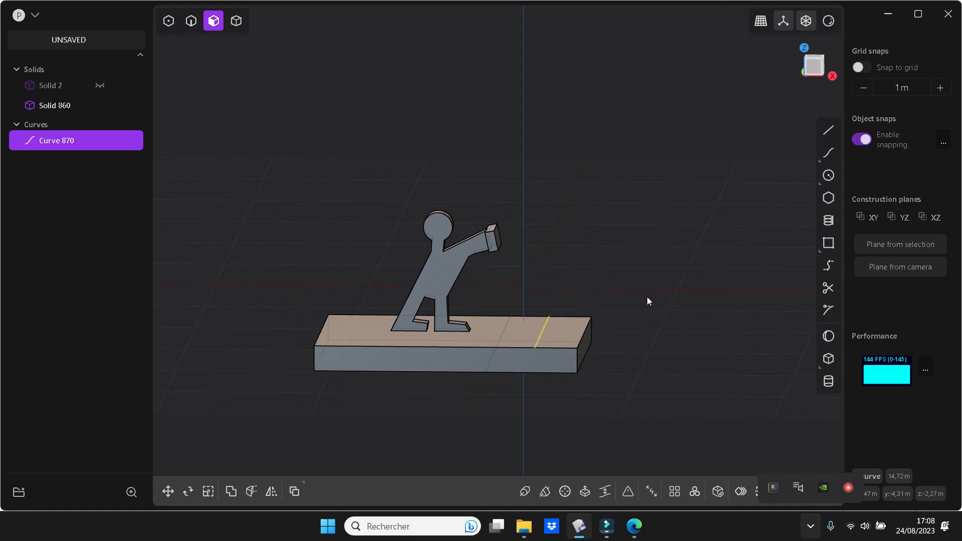
key("p")
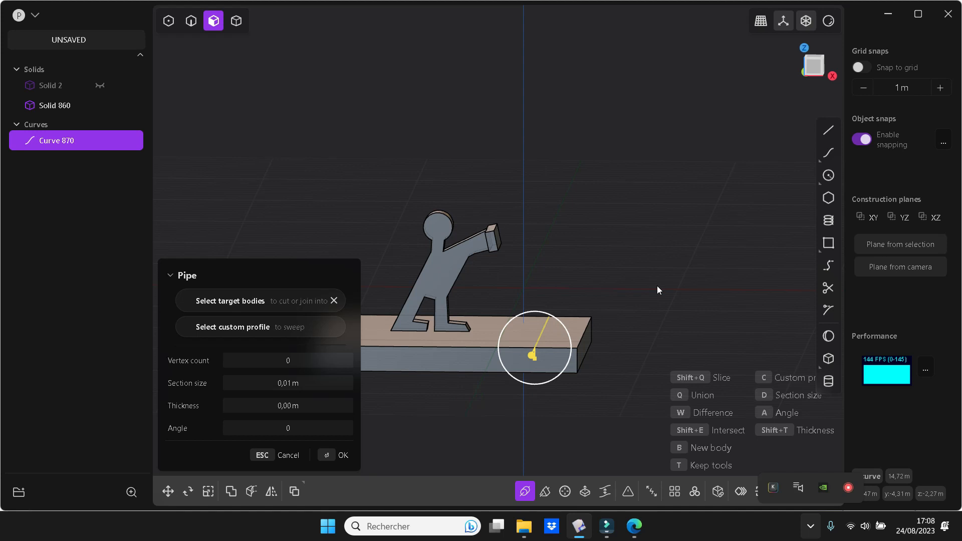
middle_click_drag(614, 380, 524, 381)
left_click_drag(511, 362, 511, 386)
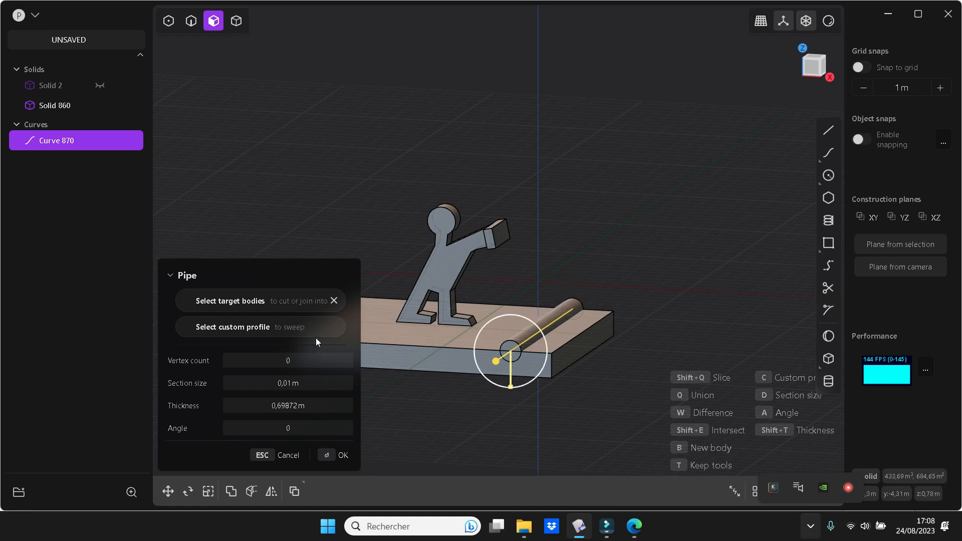
left_click(282, 303)
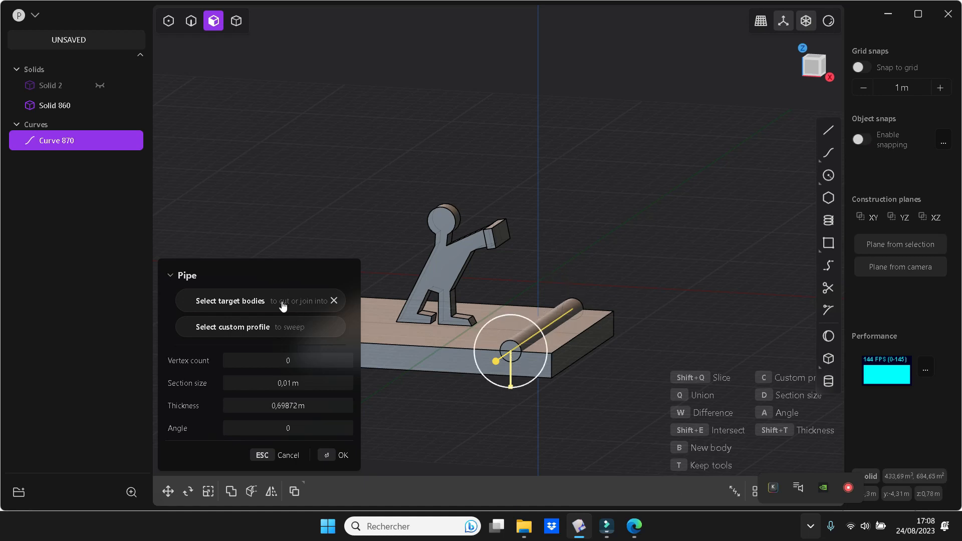
left_click(416, 354)
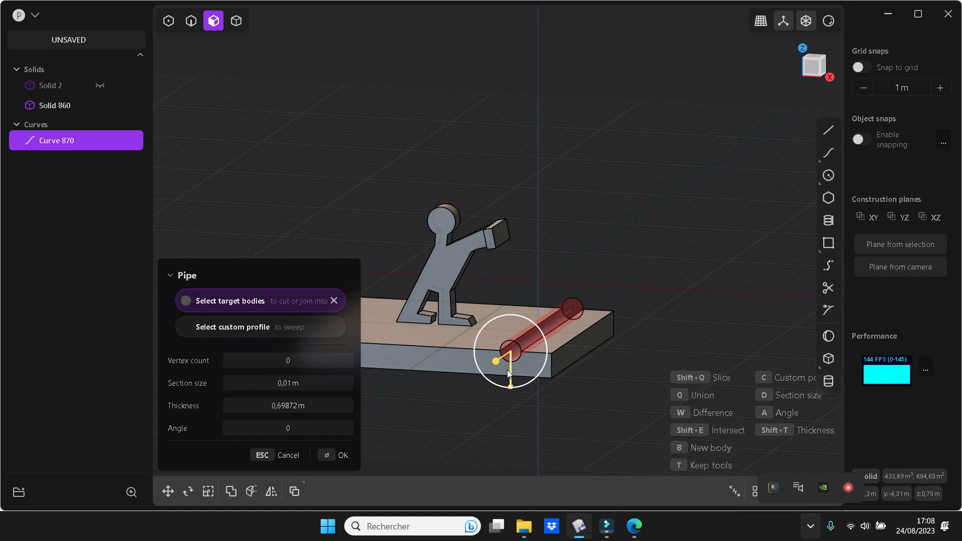
left_click_drag(513, 390, 510, 394)
key("Return")
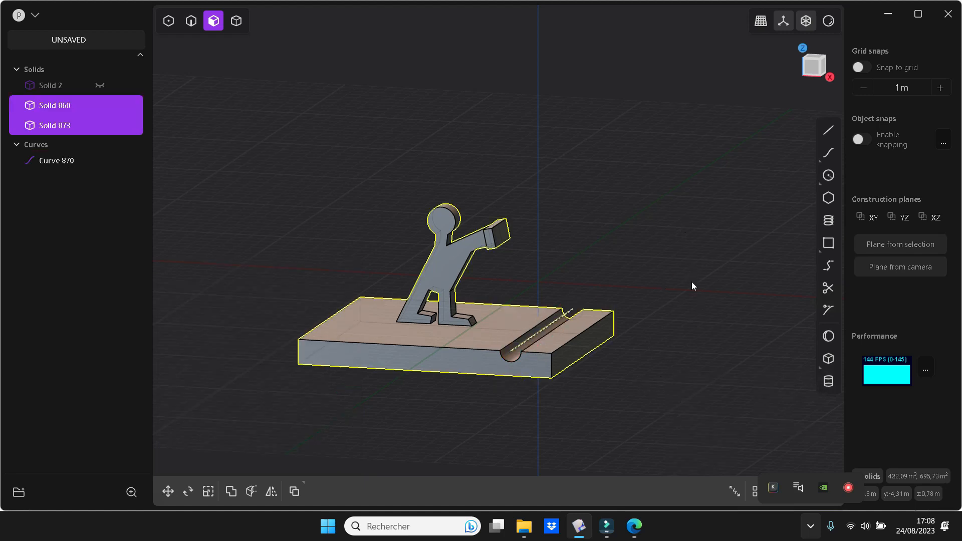
Step: Delete the guide curve used for the groove
key("Escape")
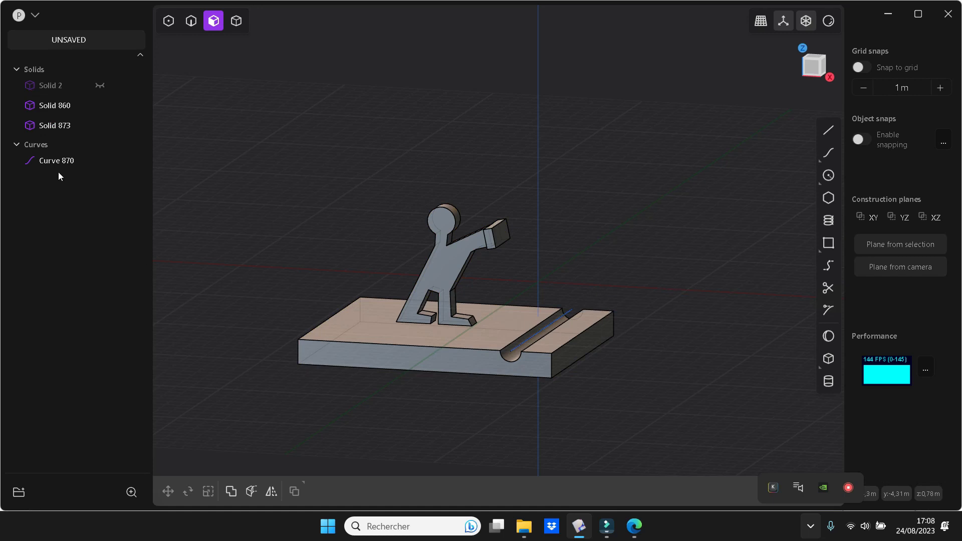
left_click(53, 157)
key("Delete")
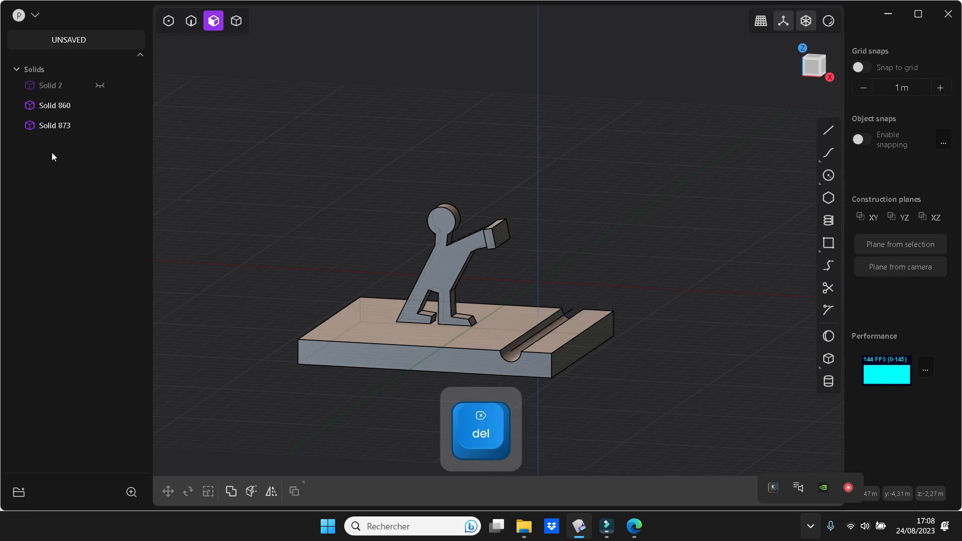
left_click(104, 86)
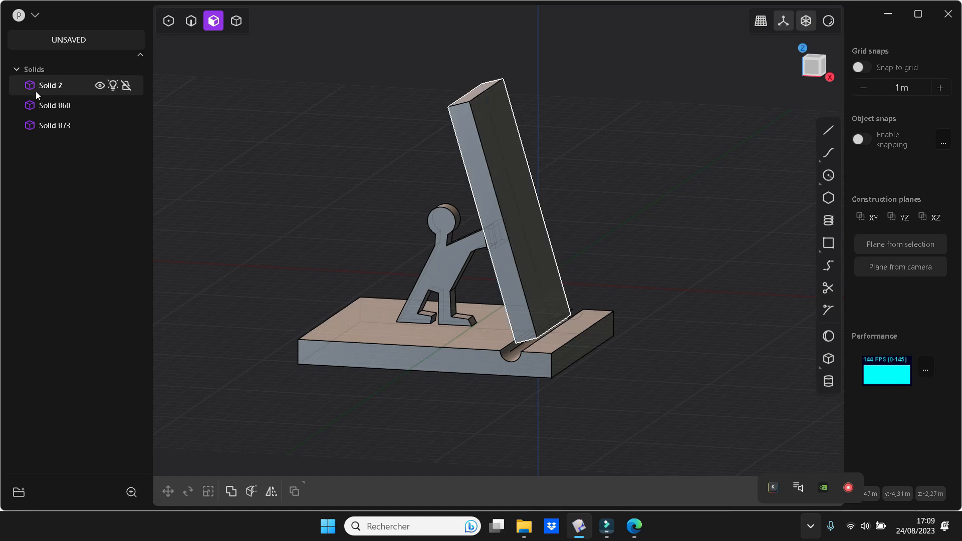
left_click(100, 86)
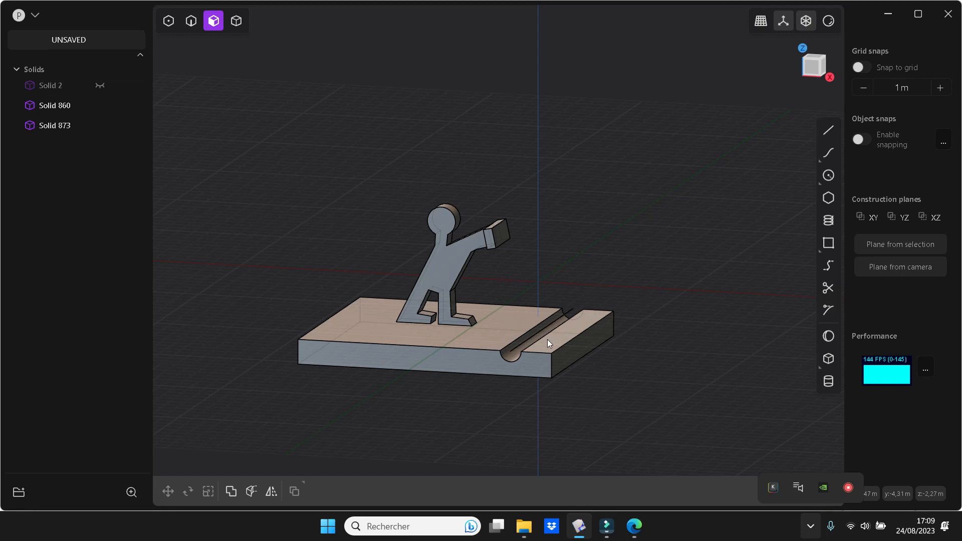
left_click(573, 340)
key("o")
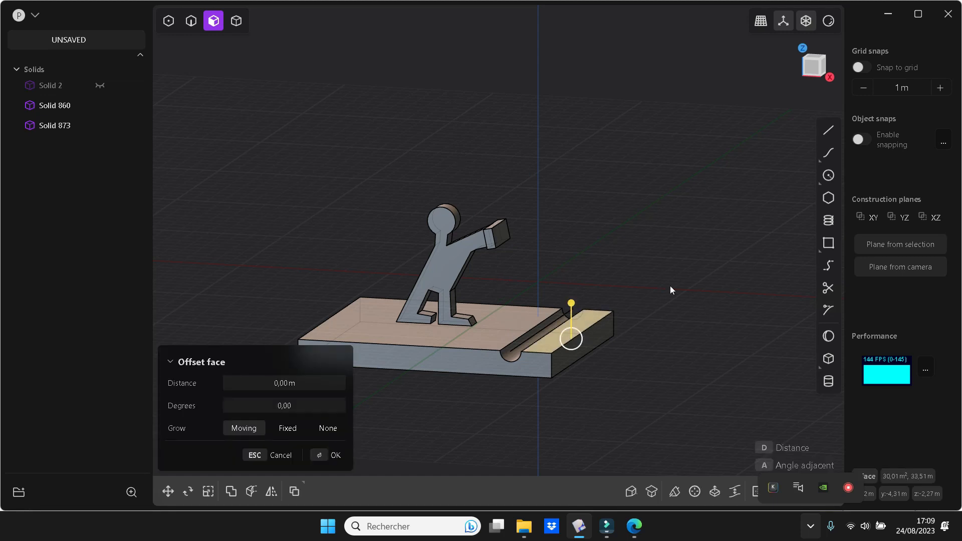
Step: Fillet the two outer top edges at the ends of the base platform with a distance of about 0.59 m
left_click(191, 23)
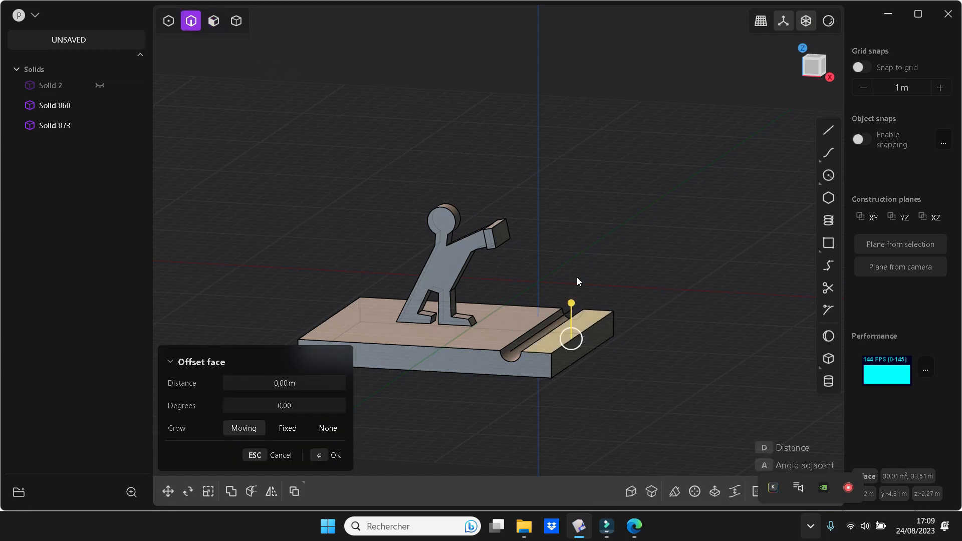
left_click(592, 324)
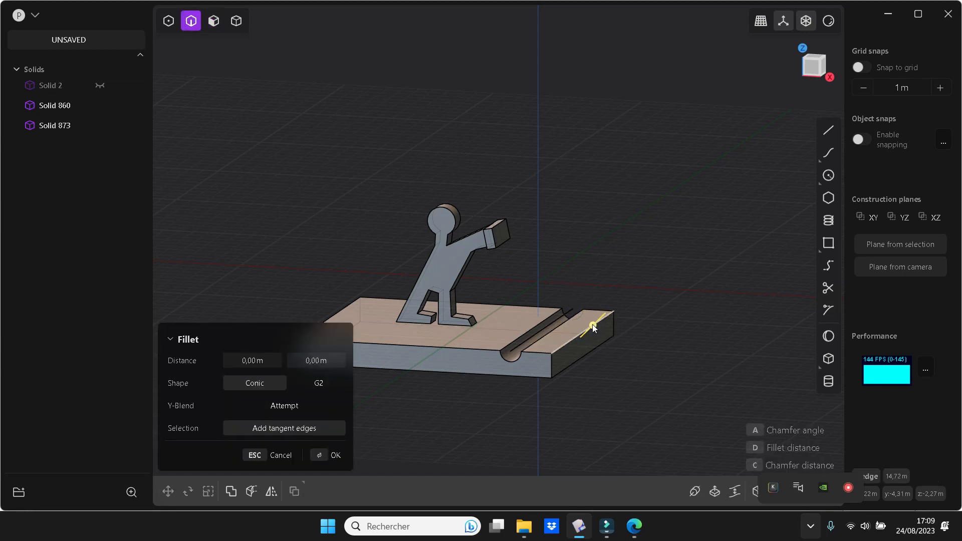
left_click(331, 313, "shift")
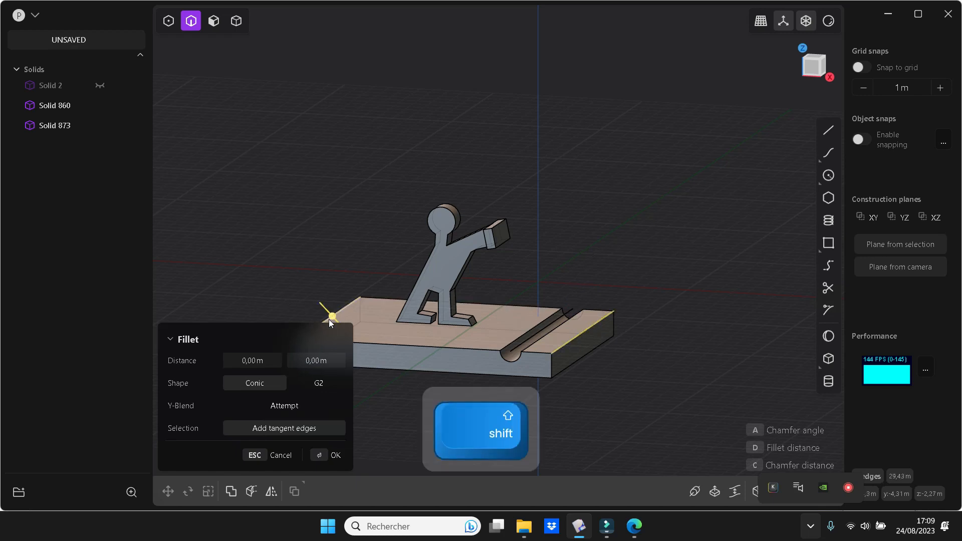
left_click_drag(329, 315, 326, 312)
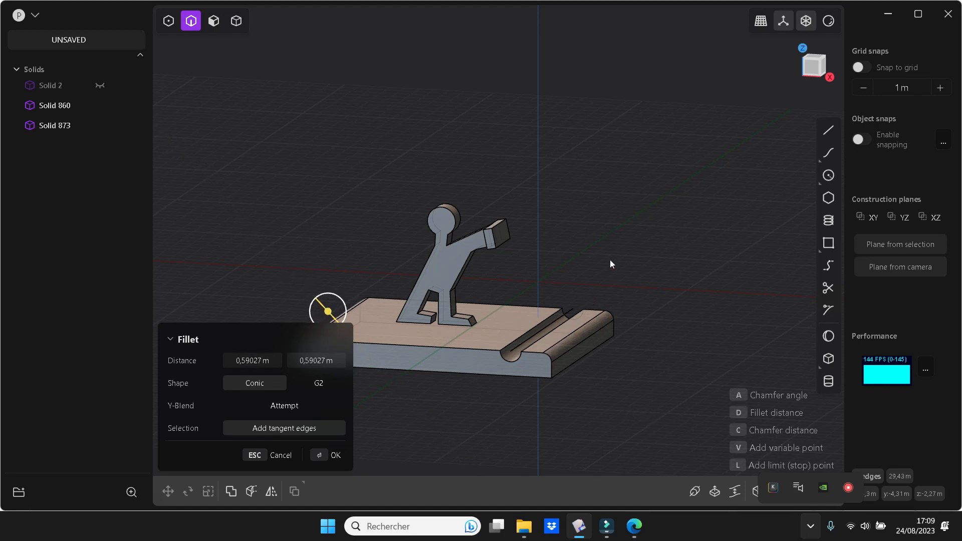
key("Return")
Step: Fillet both top edges of the groove so its sides blend smoothly into the platform's top face
left_click(552, 314)
key("f")
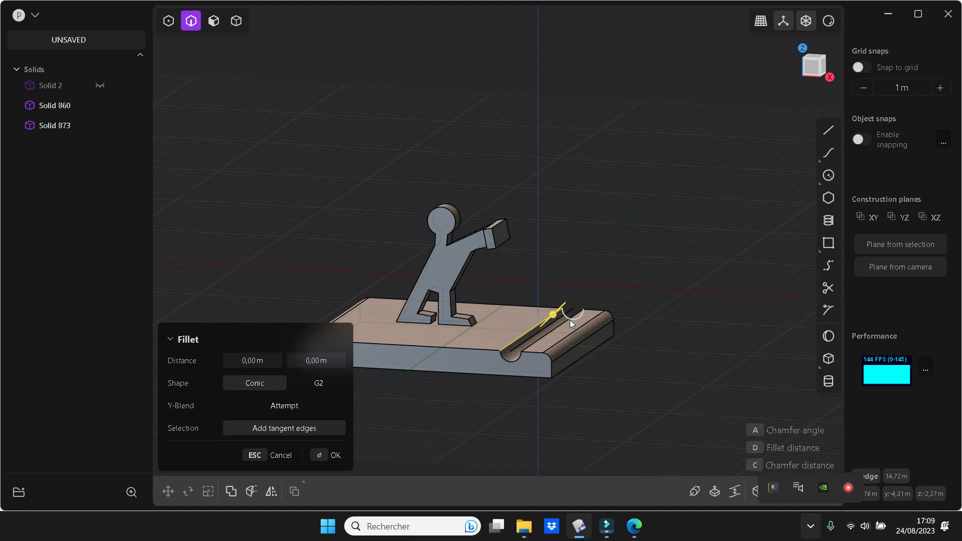
left_click_drag(567, 320, 554, 311, "shift")
key("Return")
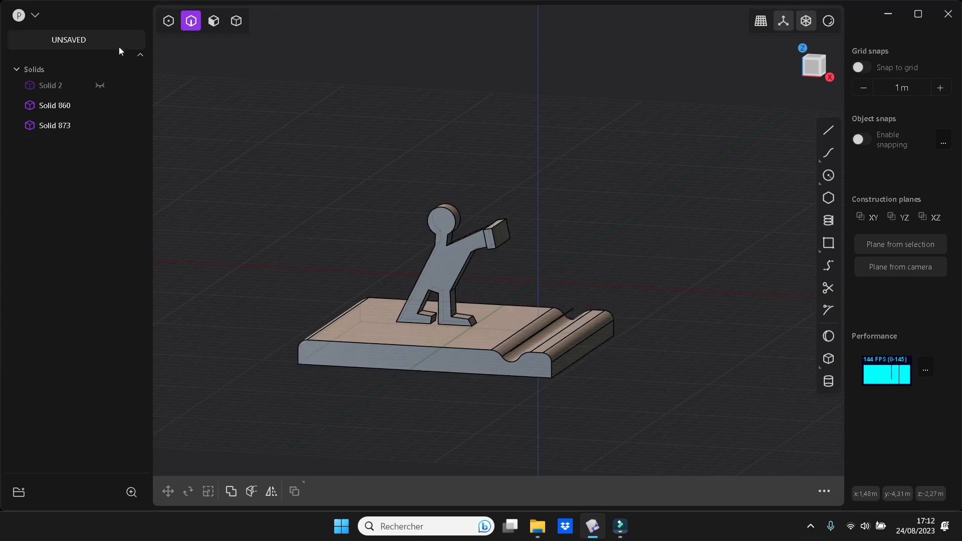
Step: Unhide the leaning slab and give it a material with a dark reddish-brown colour, RGB 93, 50, 50
left_click(103, 86)
left_click(54, 82)
key("m")
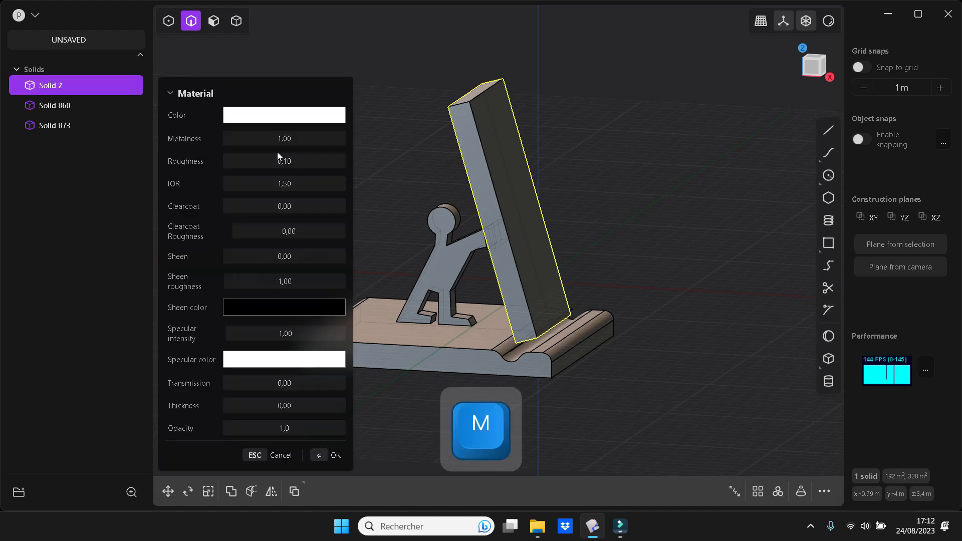
left_click(290, 116)
left_click(292, 179)
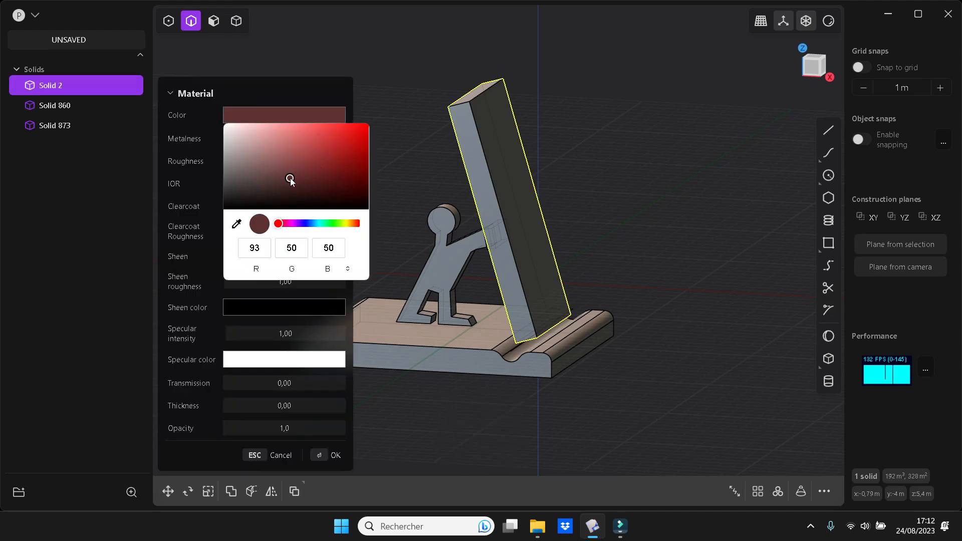
left_click(386, 136)
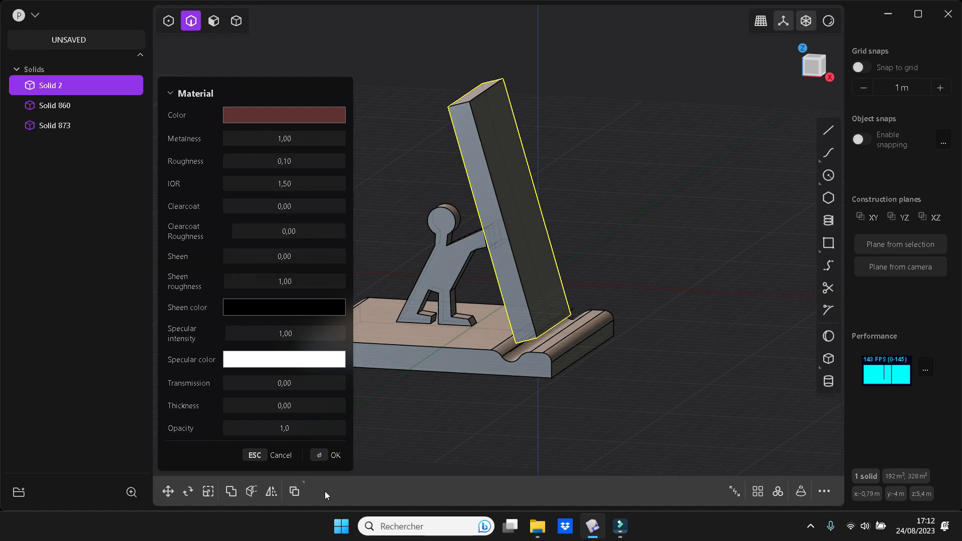
left_click(334, 455)
Step: Switch the viewport to the glossy light-grey shading that displays material colours, and turn off the display of edges
left_click(827, 22)
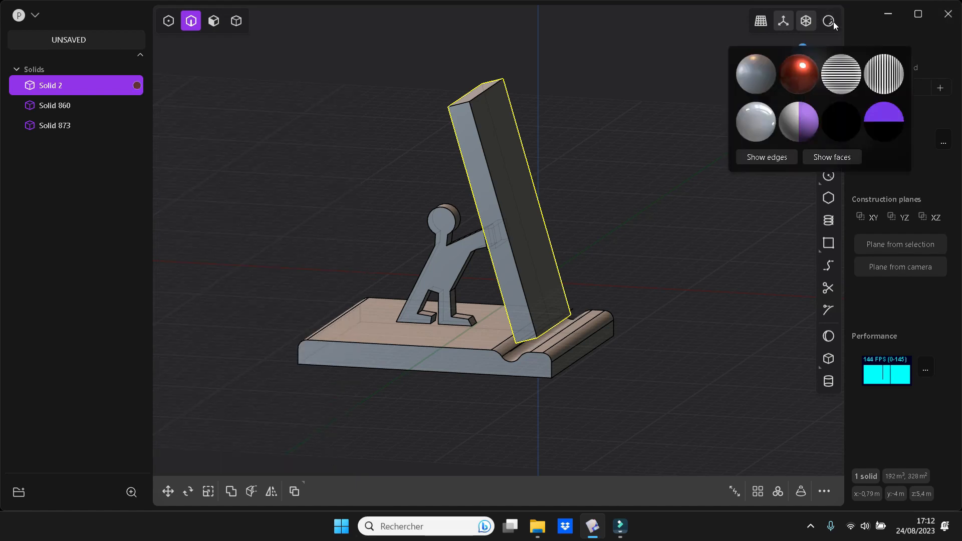
left_click(759, 135)
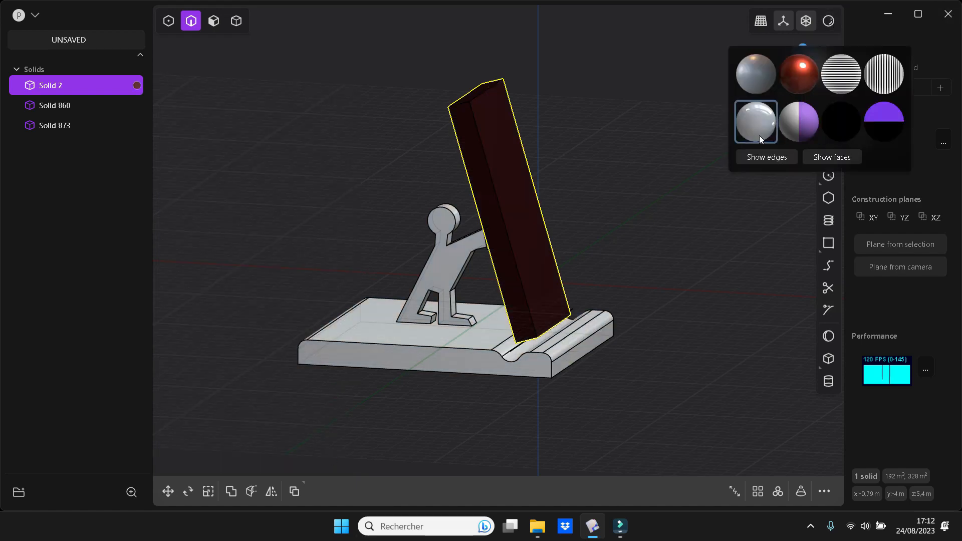
left_click(698, 353)
middle_click_drag(670, 376, 696, 384)
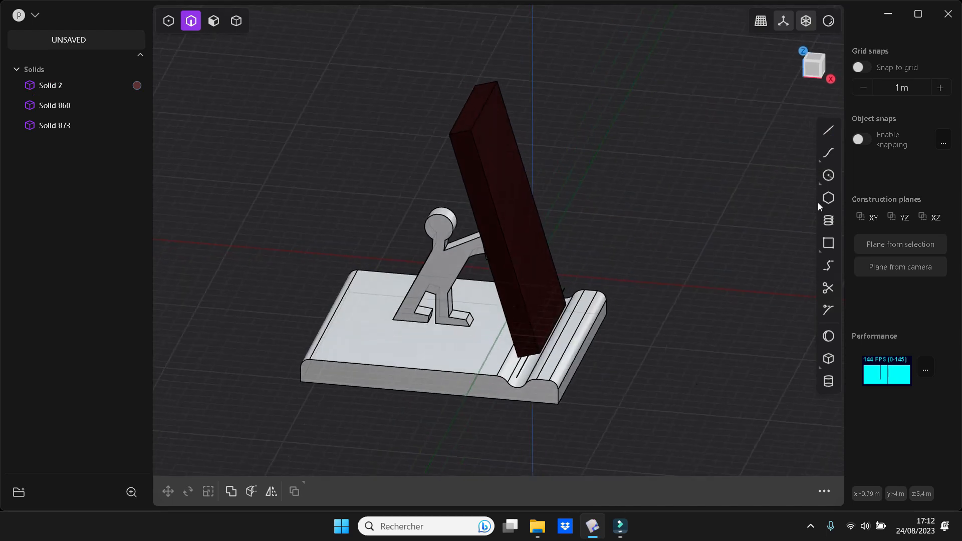
left_click(828, 22)
left_click(775, 159)
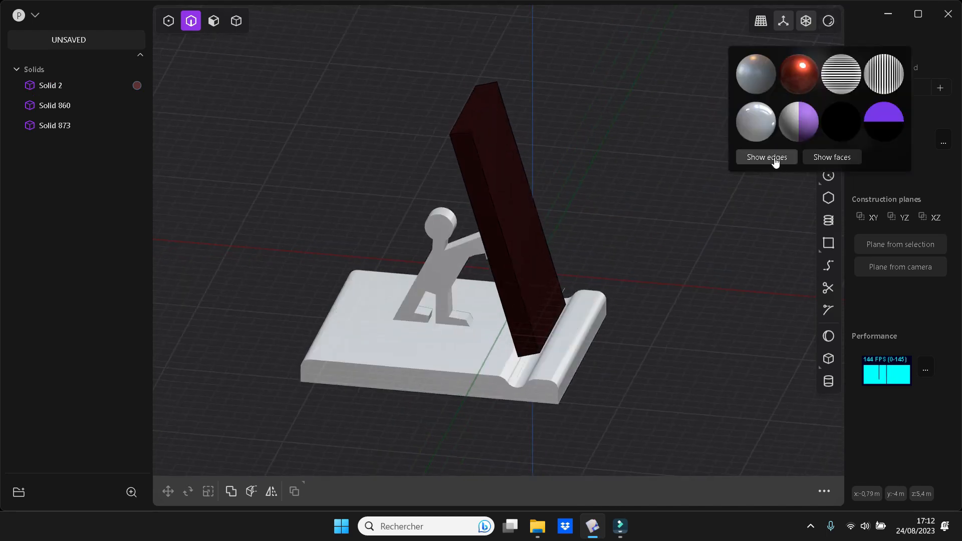
mouse_move(672, 320)
middle_mouse_down()
mouse_move(666, 333)
mouse_move(688, 333)
mouse_move(691, 345)
mouse_move(681, 332)
middle_mouse_up()
middle_click_drag(698, 365, 655, 392)
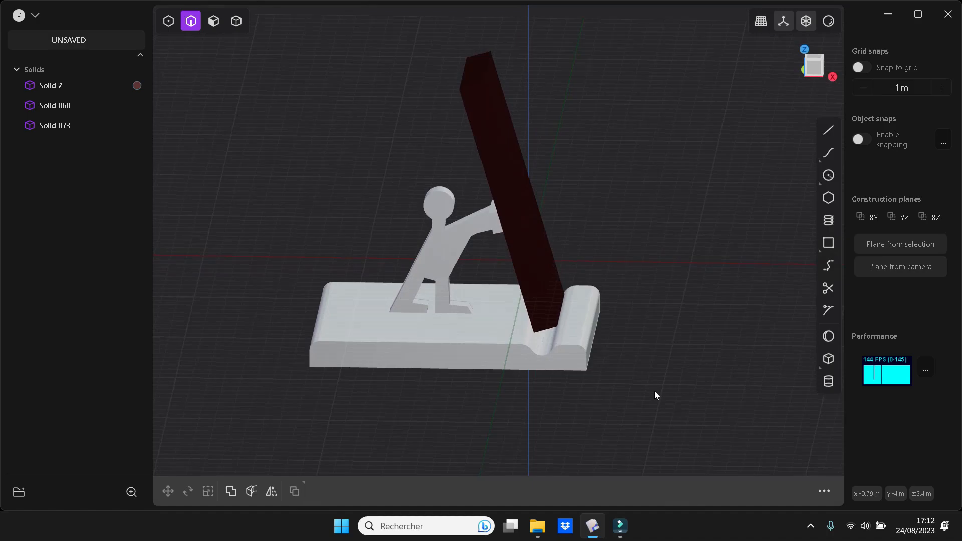